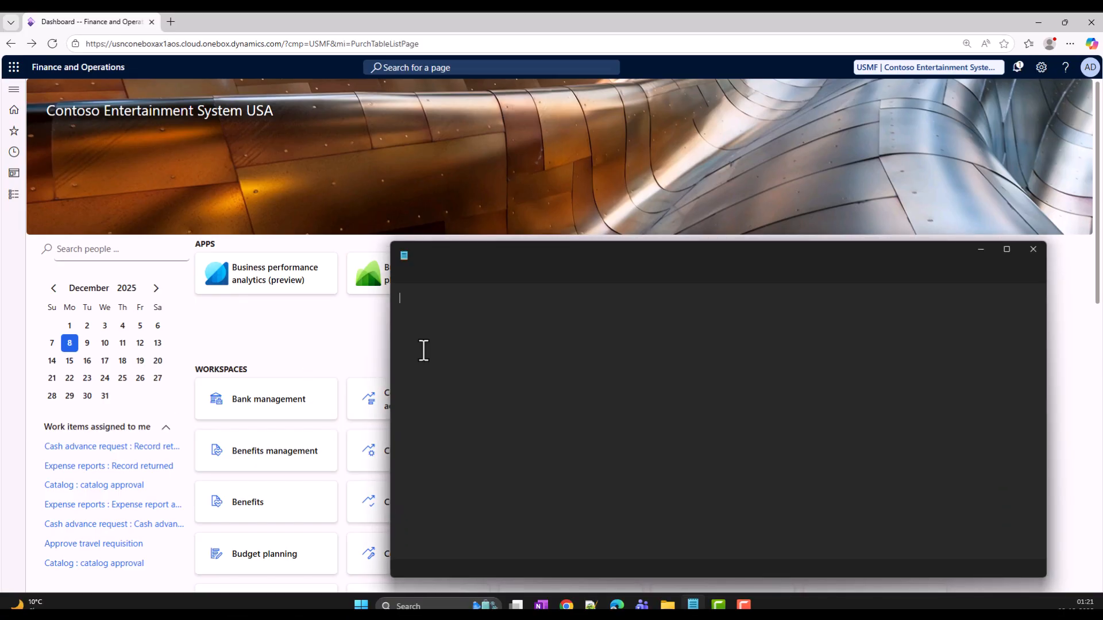
Write the process outline "PO confirm PR Invoice" in the blank note.
scroll(500, 333, "up", 4)
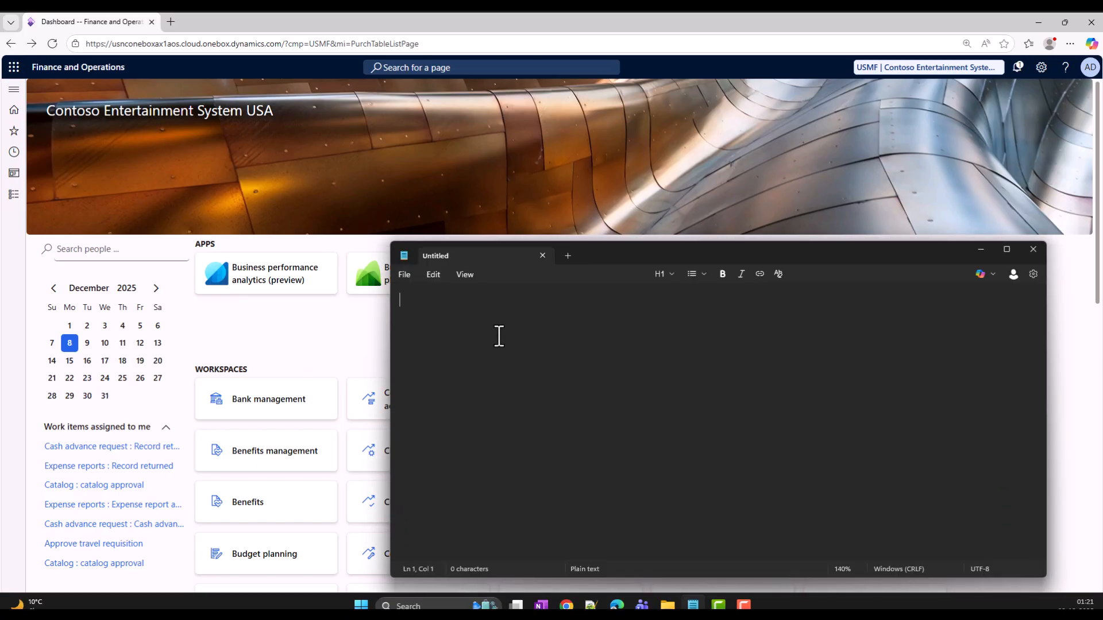
scroll(498, 338, "up", 5)
type("PO")
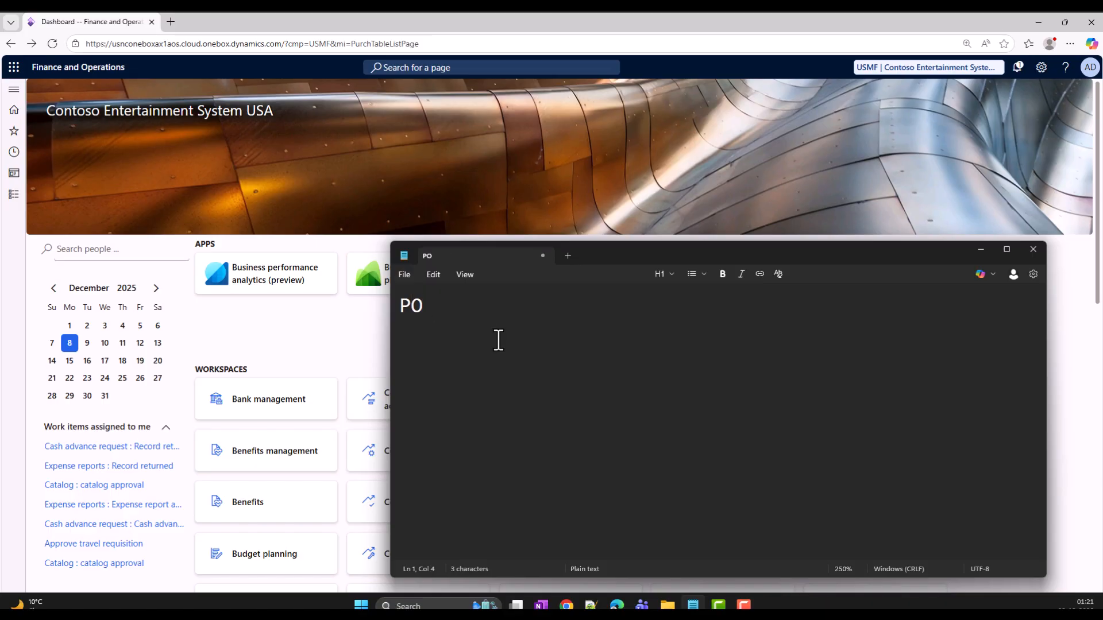
type(" confirm ")
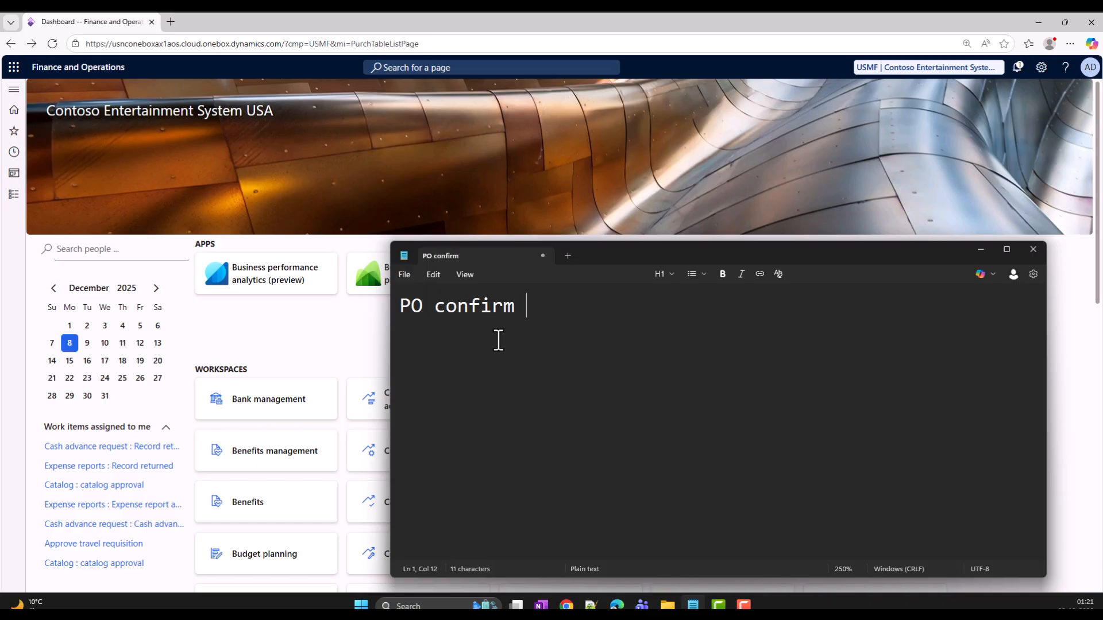
type("PR Invoice")
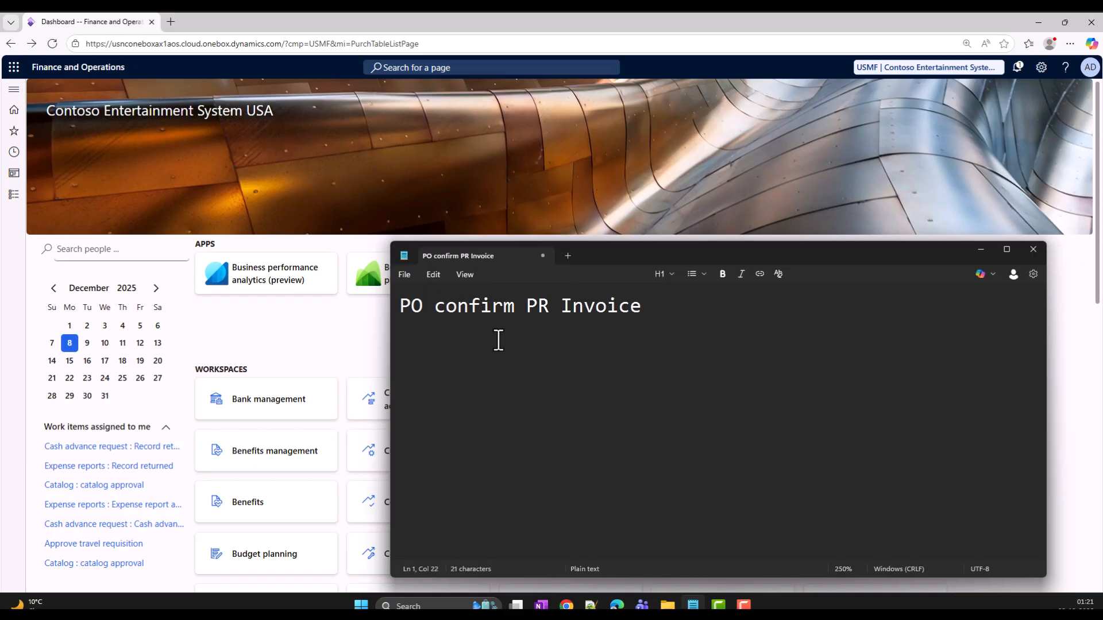
Highlight the words PO, confirm, PR and Invoice one after another to review the process stages.
double_click(412, 307)
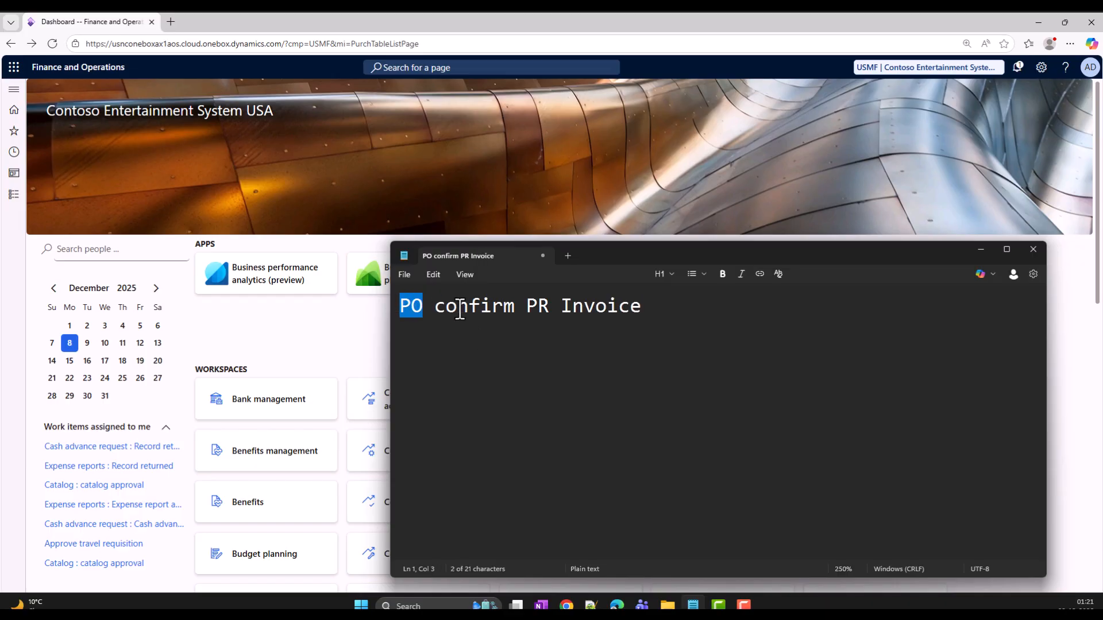
double_click(455, 310)
left_click(470, 310)
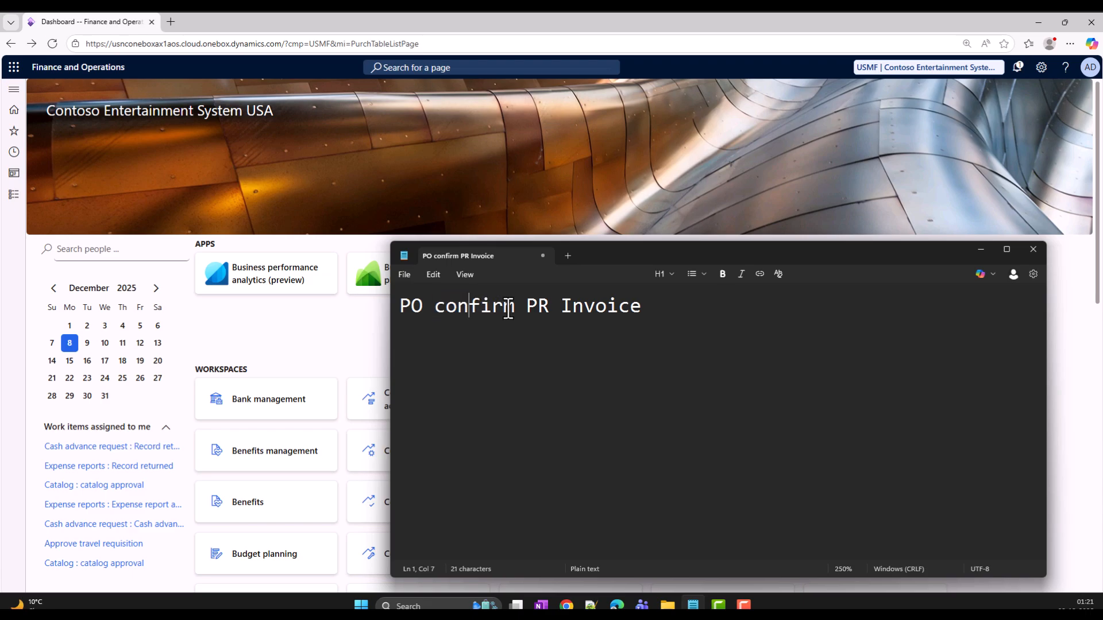
left_click_drag(510, 307, 439, 306)
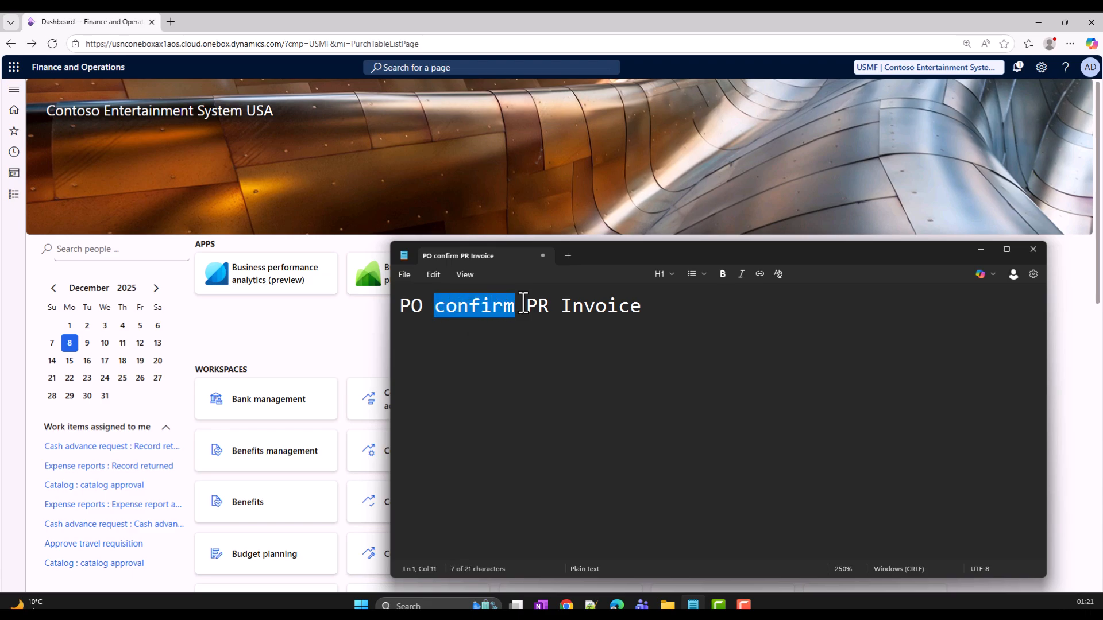
left_click_drag(550, 306, 526, 307)
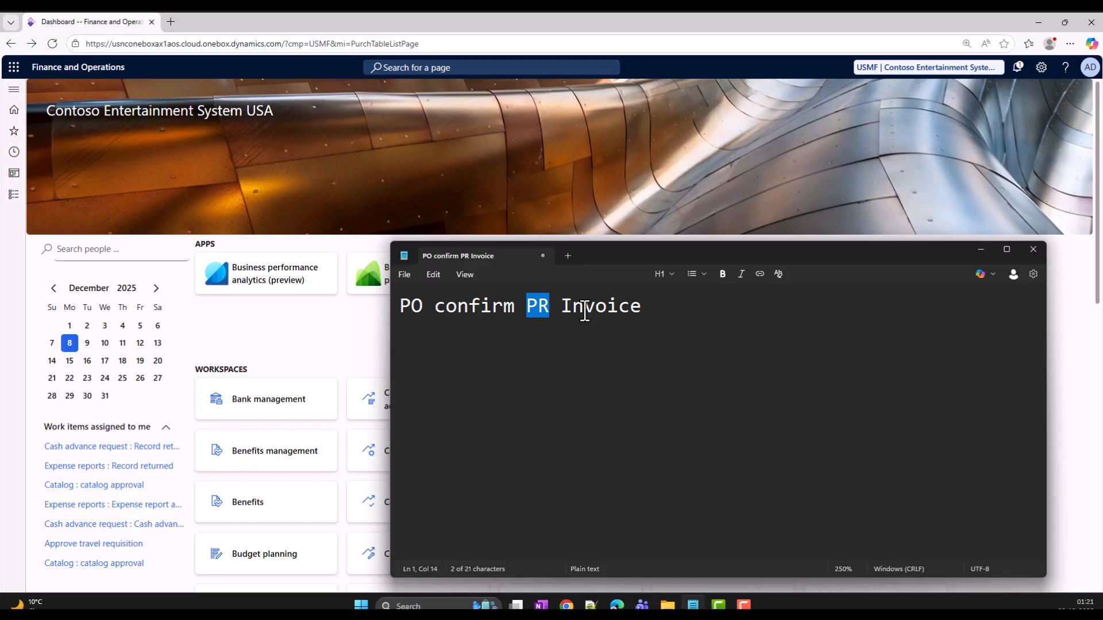
double_click(584, 305)
left_click(583, 309)
double_click(583, 310)
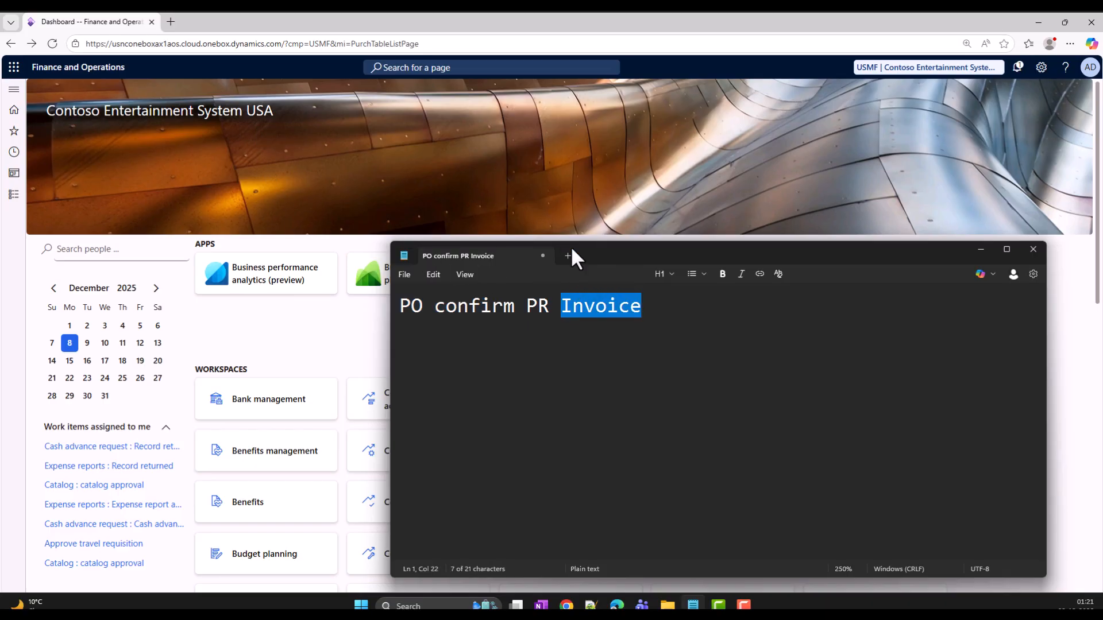
double_click(603, 308)
Append the word "Payment" after "Invoice" in the process outline and highlight the stages before it.
left_click(643, 310)
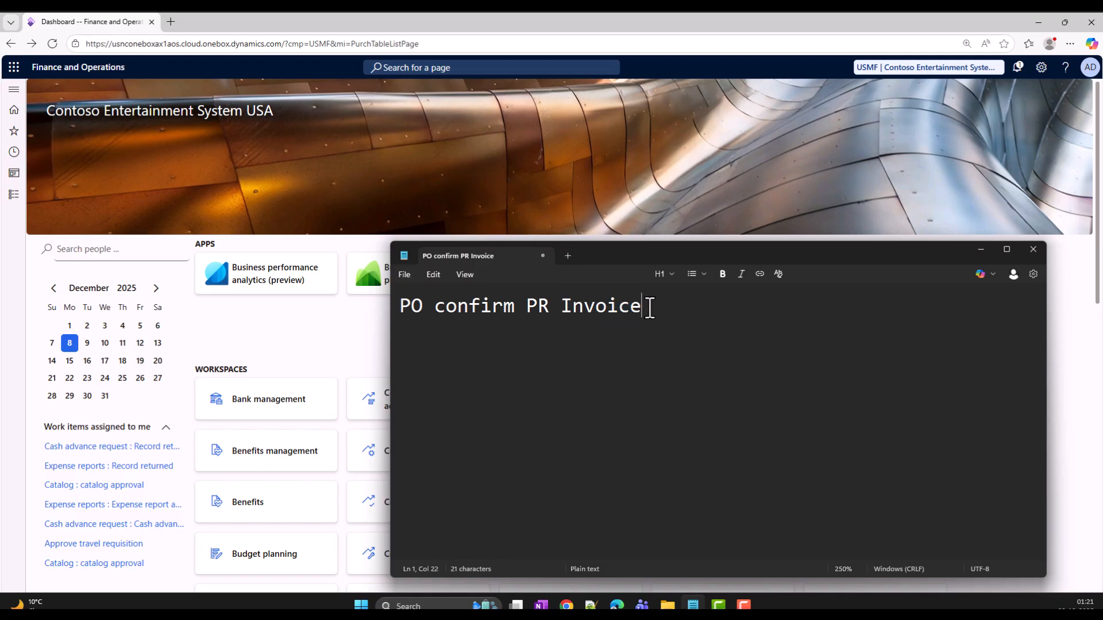
type("Payment")
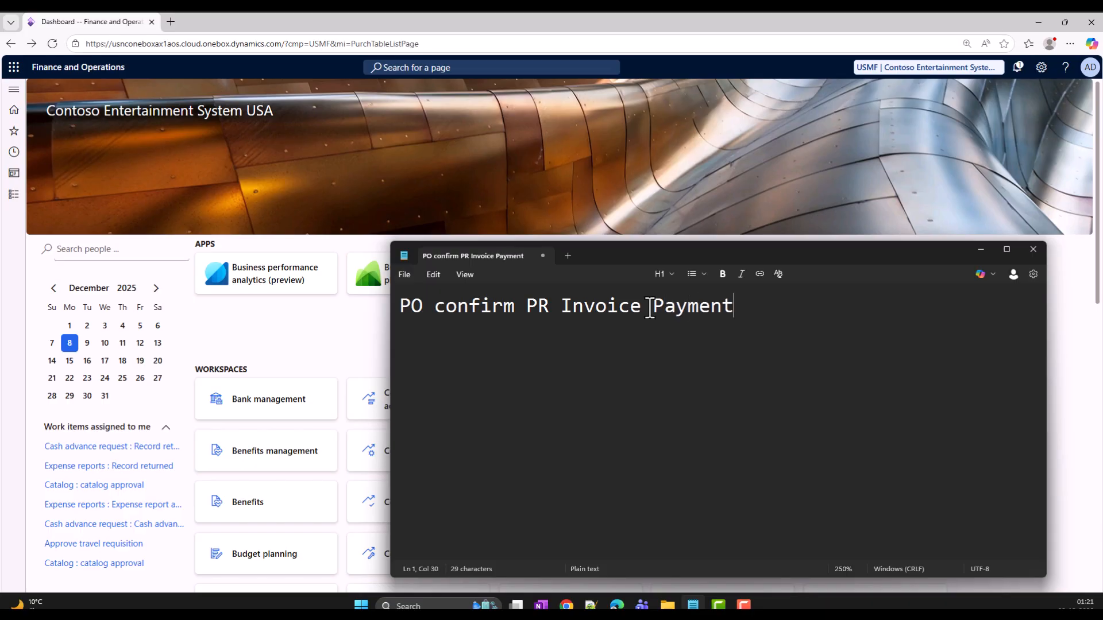
left_click_drag(653, 306, 383, 302)
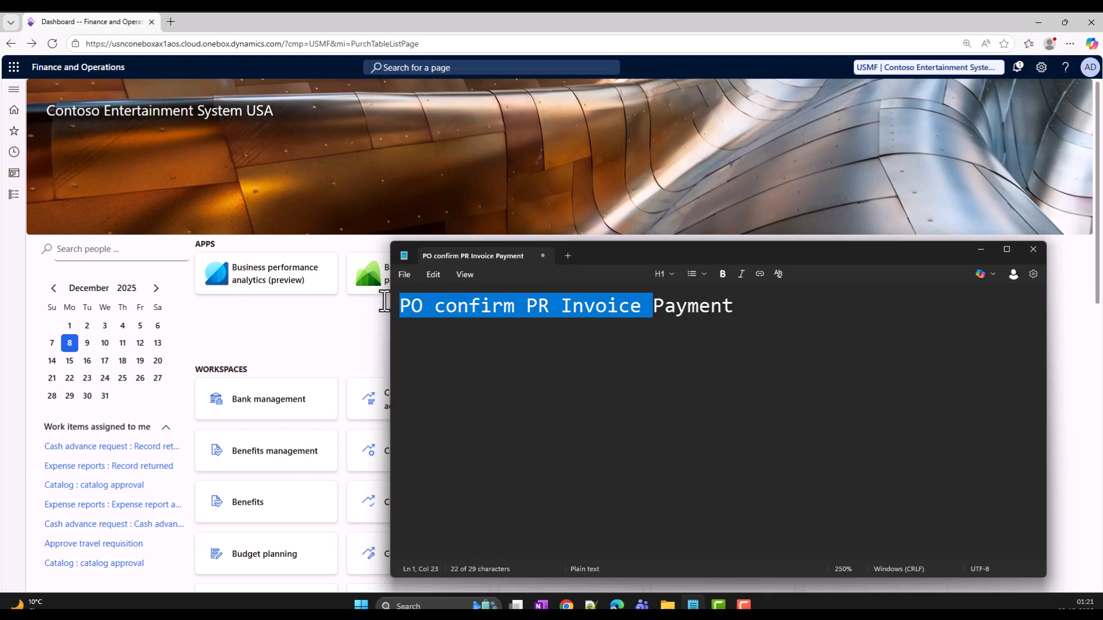
left_click(639, 309)
Switch to Finance and Operations, open All purchase orders under Procurement and sourcing, and briefly view the last listed order's details.
left_click(25, 194)
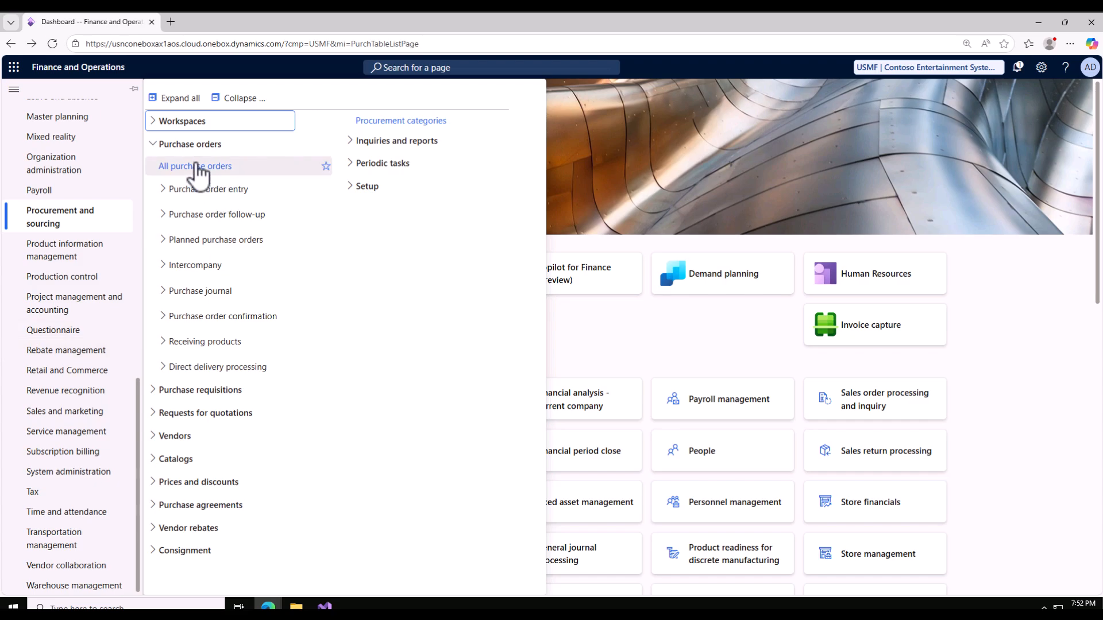
left_click(196, 166)
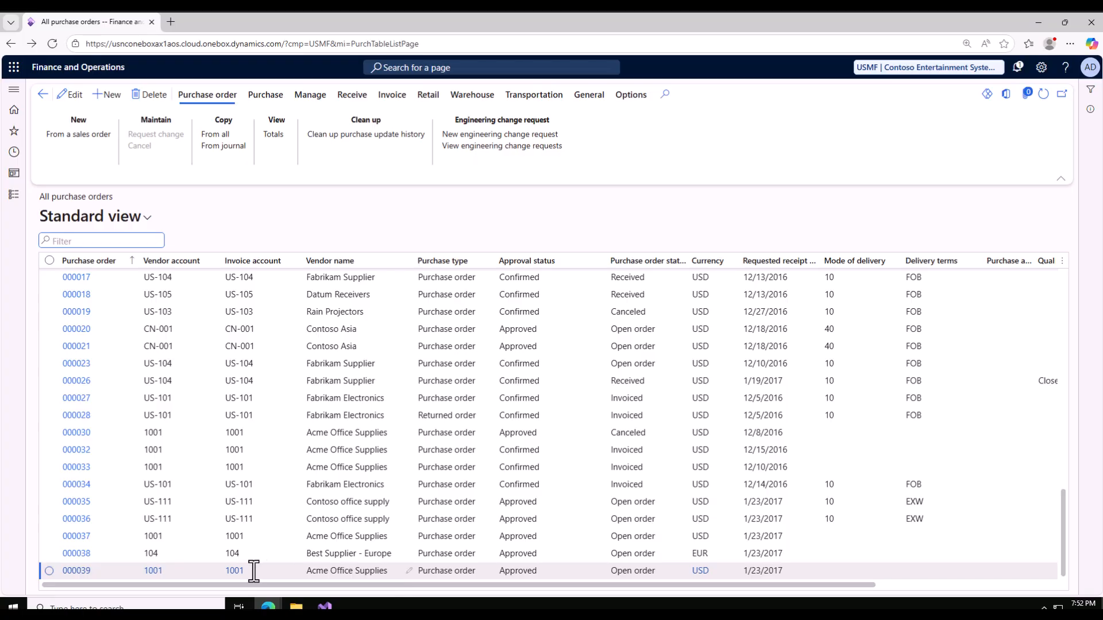
left_click(73, 573)
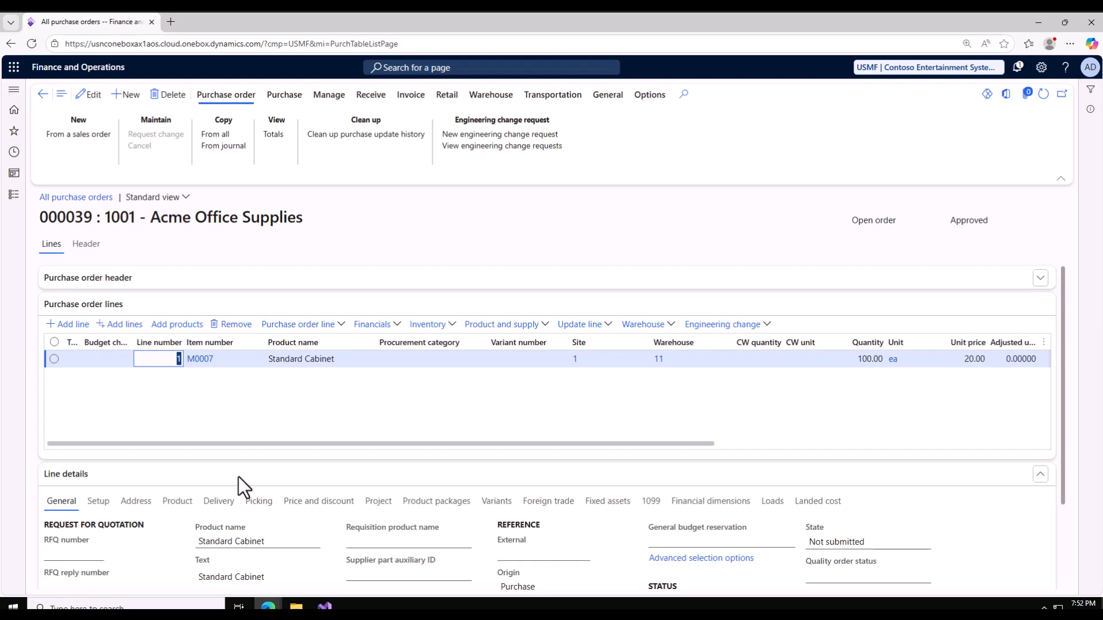
left_click(41, 95)
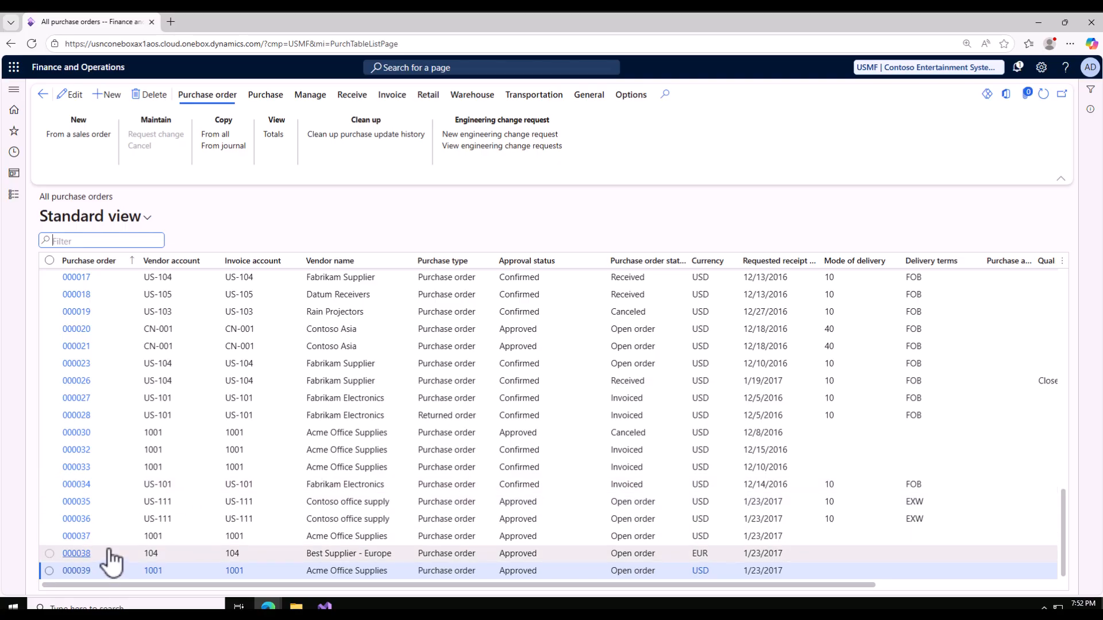
Create a new purchase order for the vendor Acme Office Supplies.
left_click(112, 96)
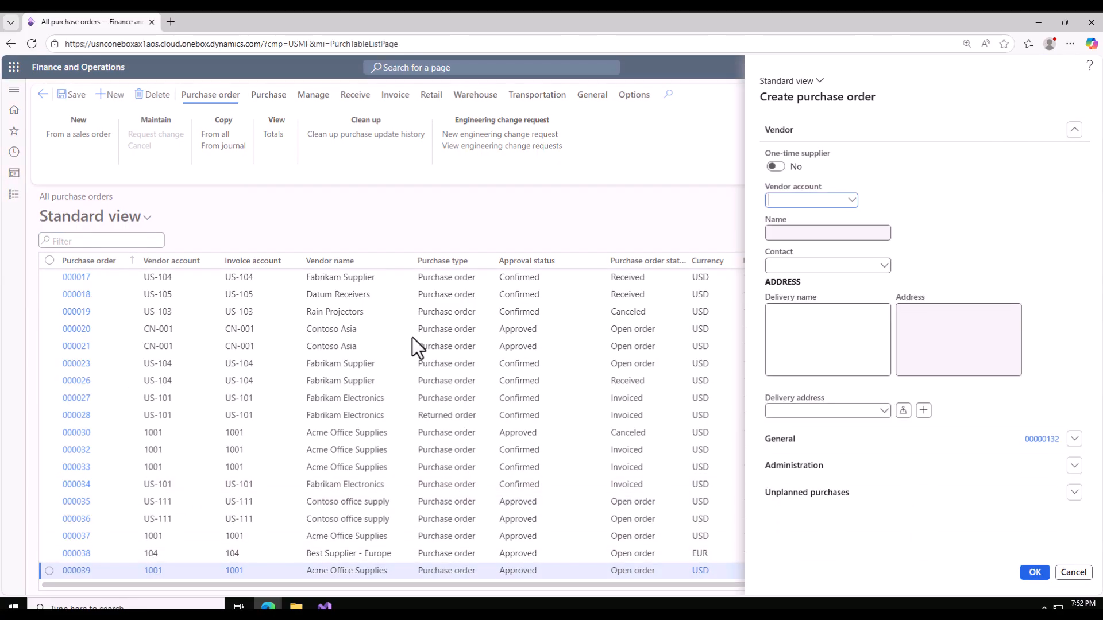
left_click(850, 200)
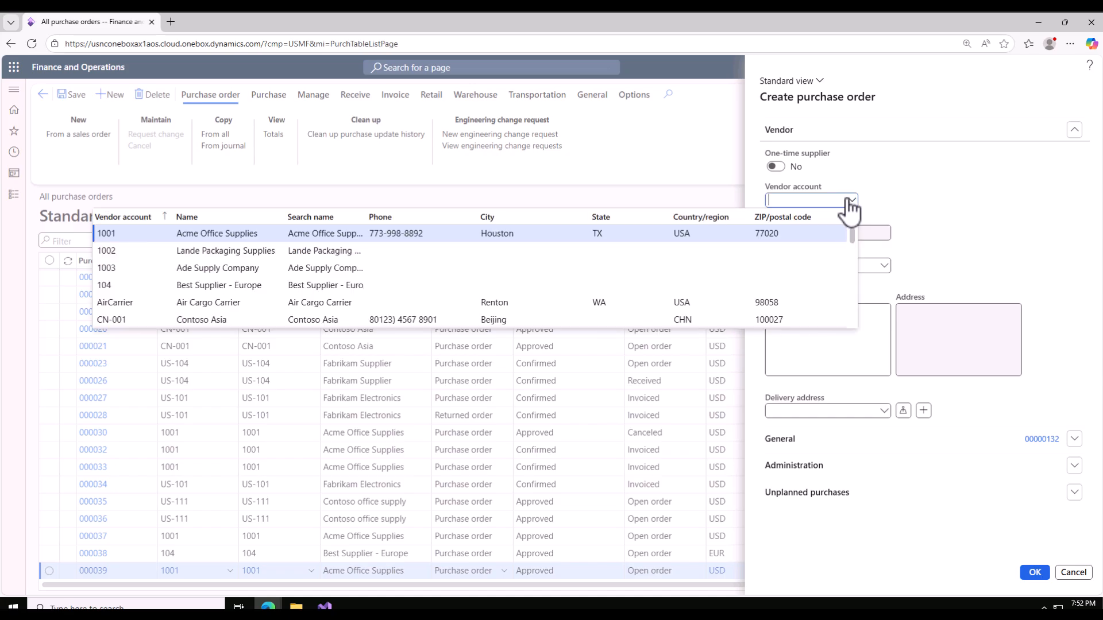
left_click(355, 233)
left_click(1034, 572)
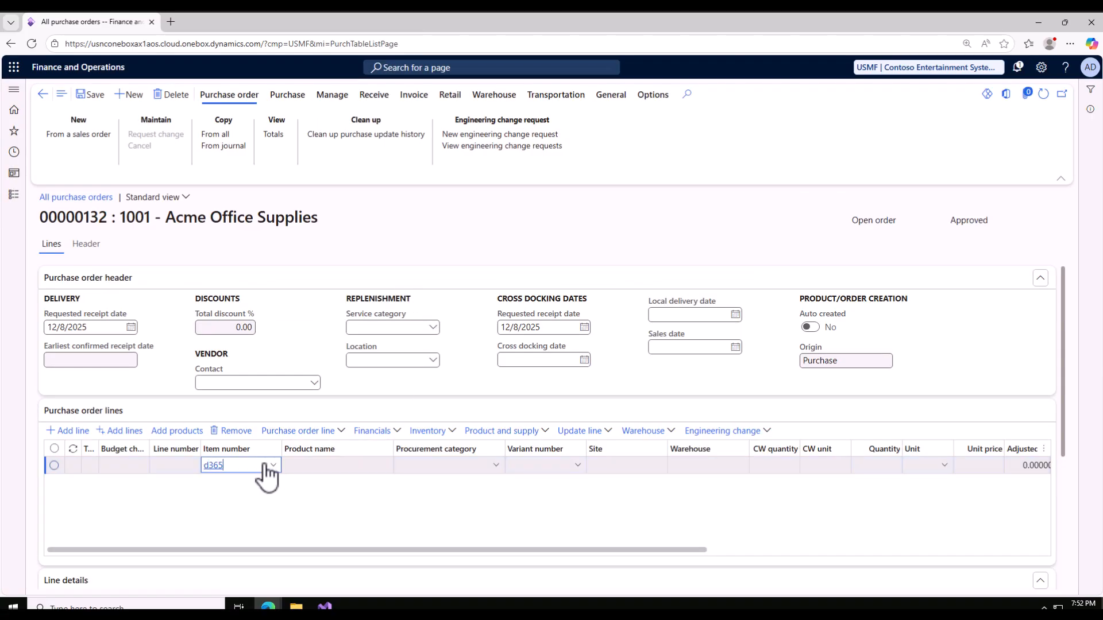
Fill the first order line with item D365 Product, site 1, warehouse 11 and quantity 101.
left_click(277, 499)
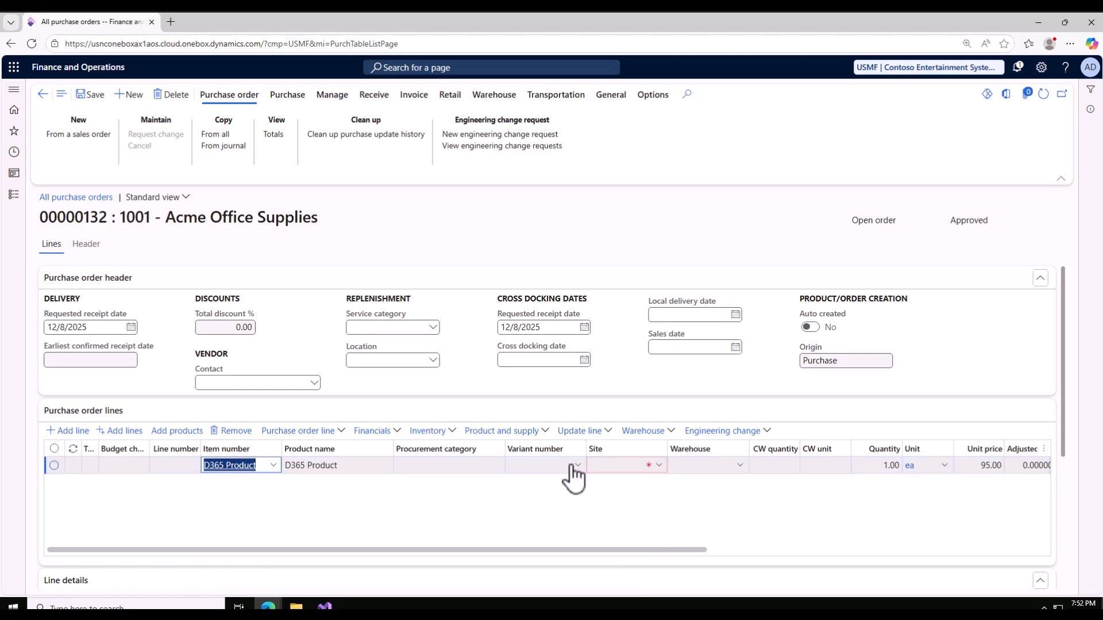
left_click(632, 464)
type("1")
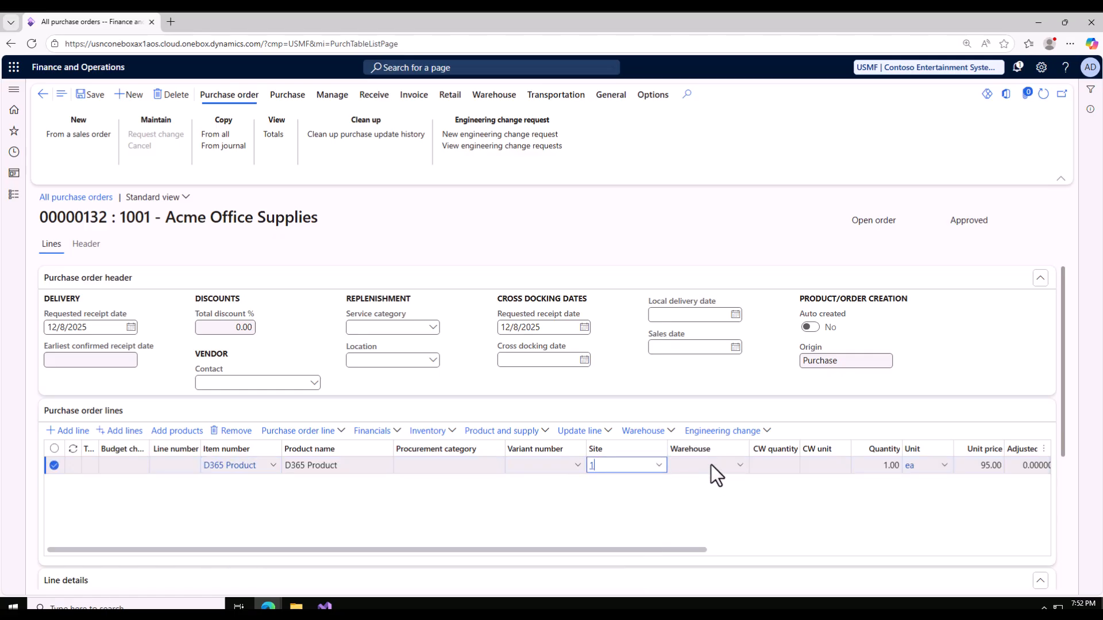
left_click(711, 465)
type("1")
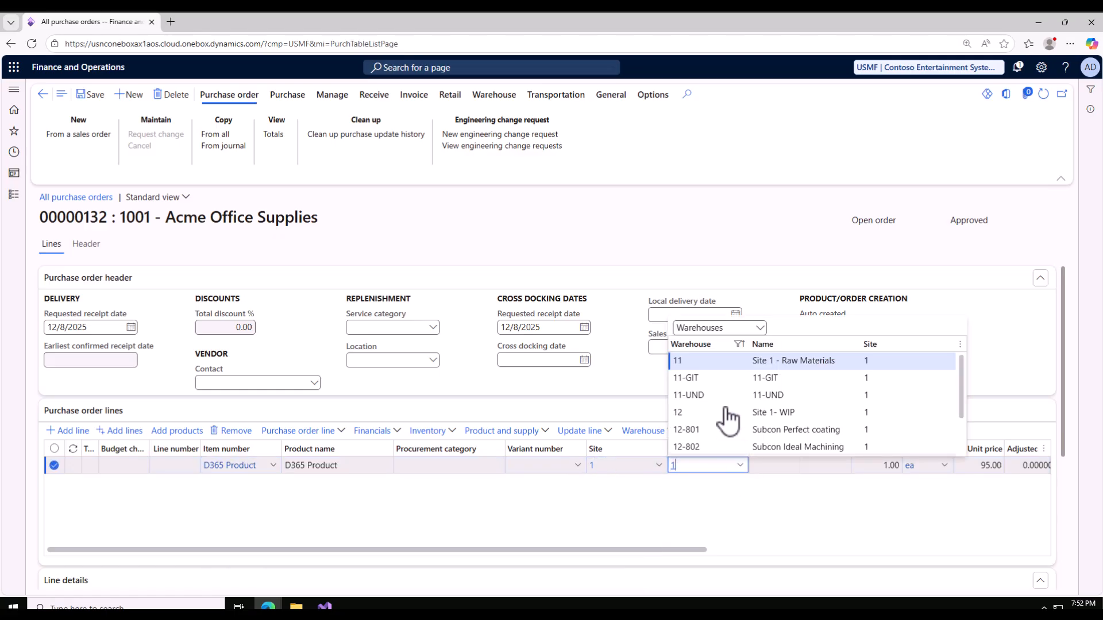
left_click(700, 360)
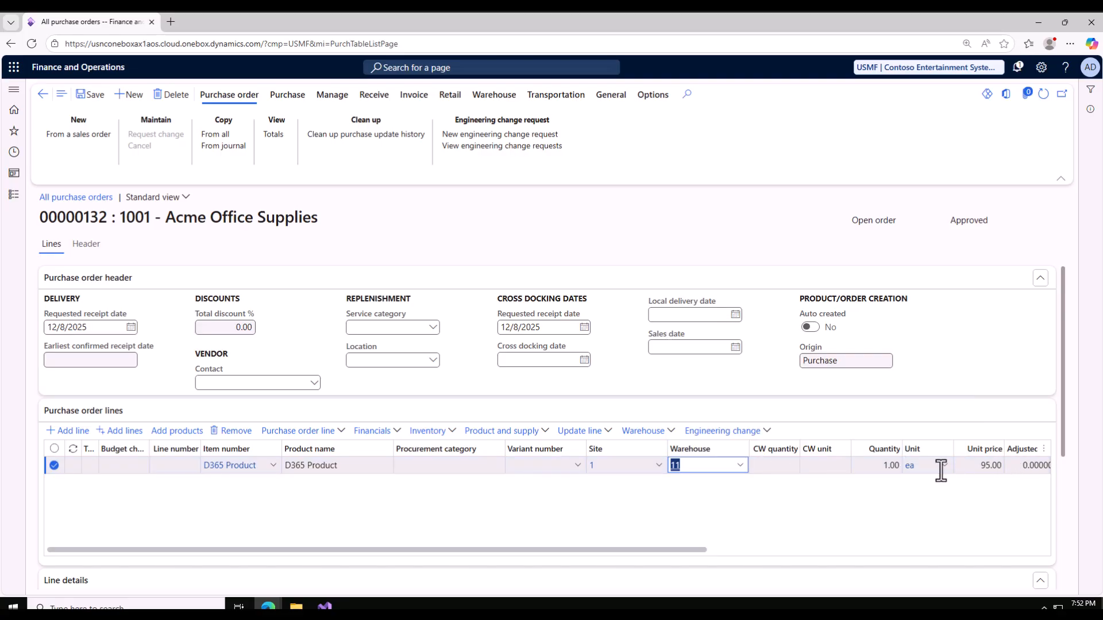
left_click(882, 466)
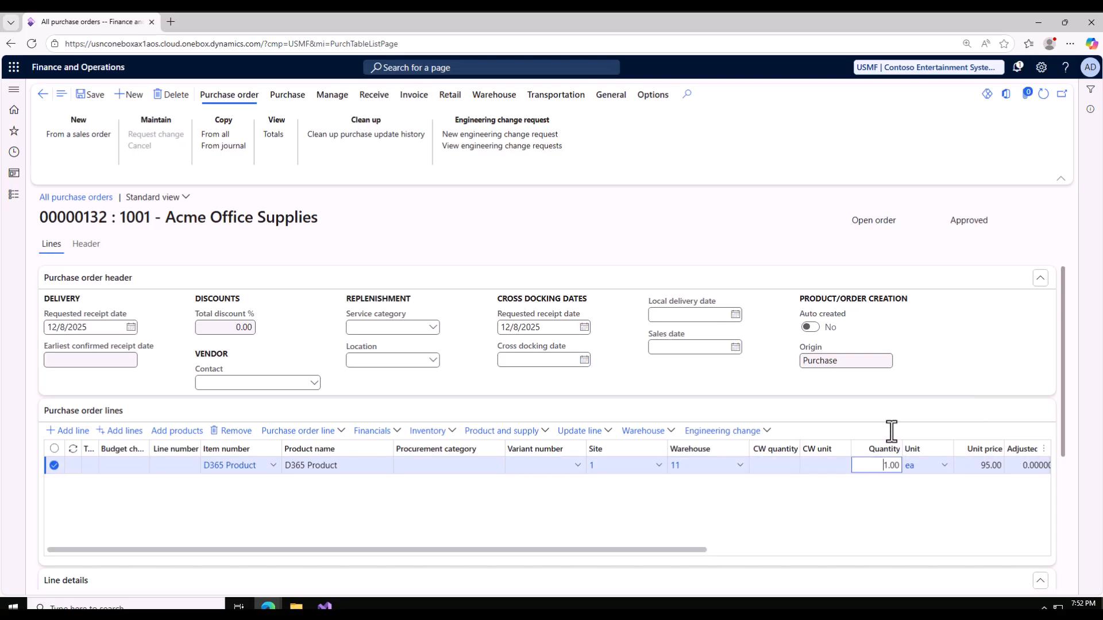
type("10")
Save the Acme Office Supplies purchase order and confirm it.
left_click(90, 94)
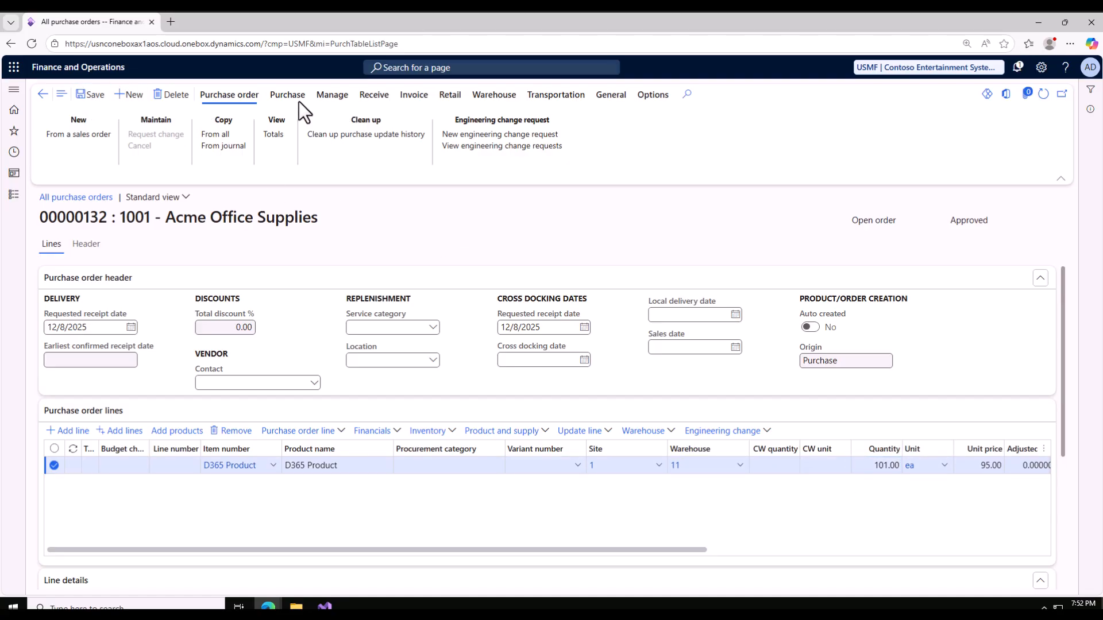
left_click(294, 98)
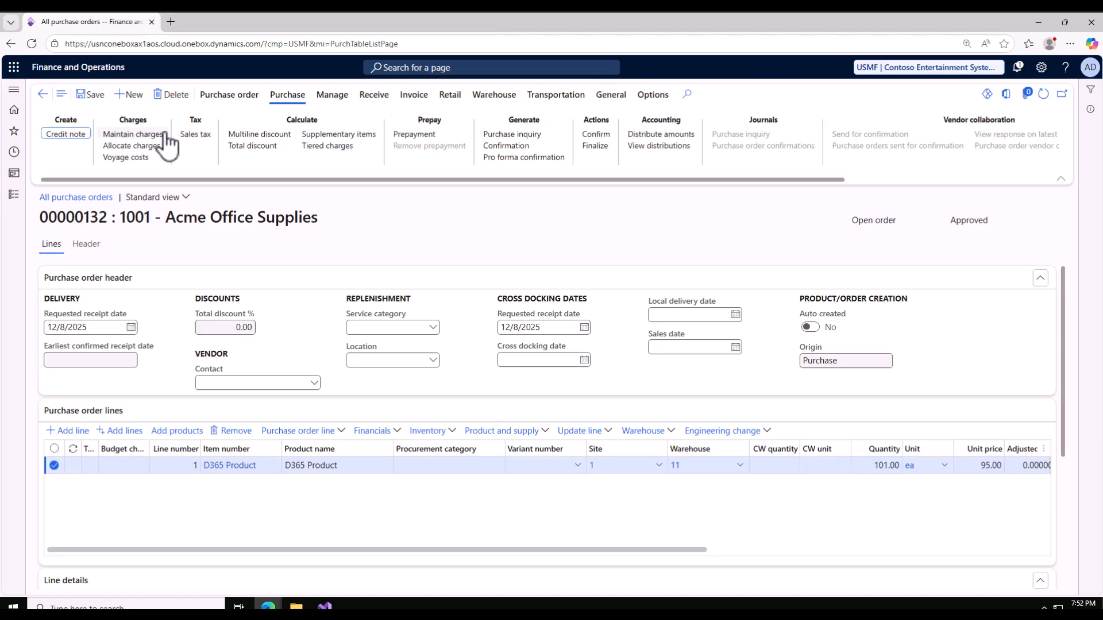
left_click(596, 135)
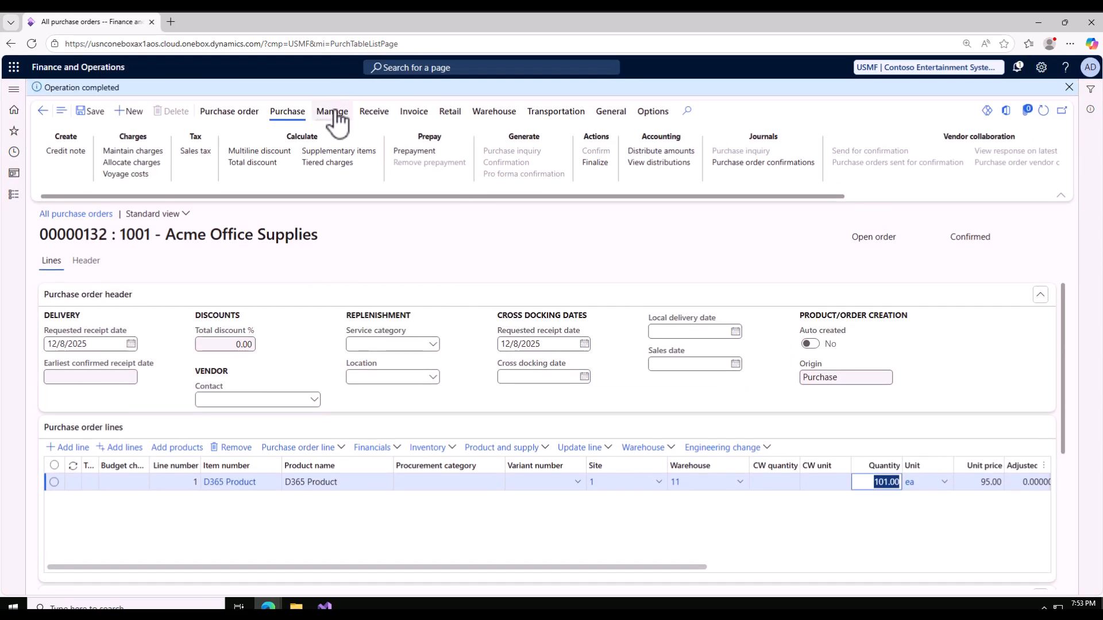
Post a product receipt for the ordered quantity with product receipt number PO132.
left_click(374, 112)
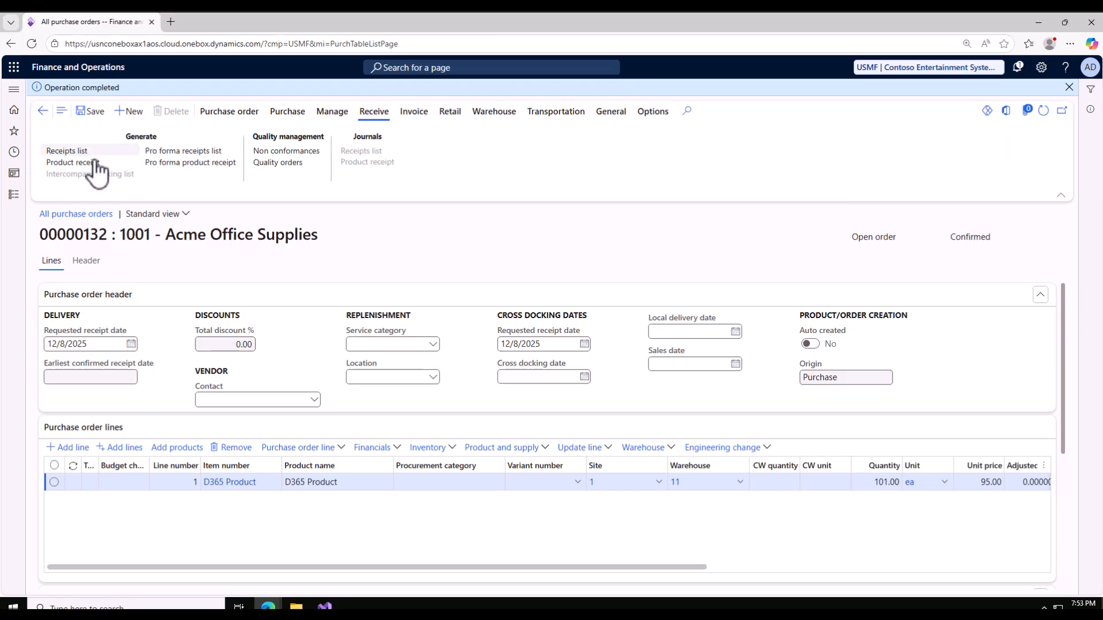
left_click(89, 163)
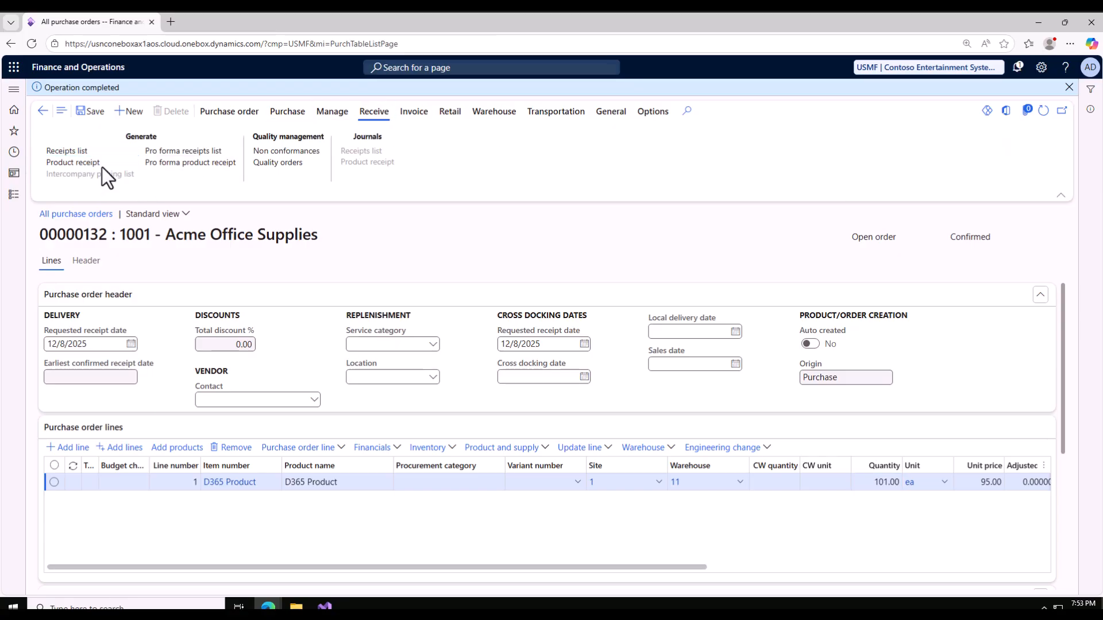
left_click(474, 333)
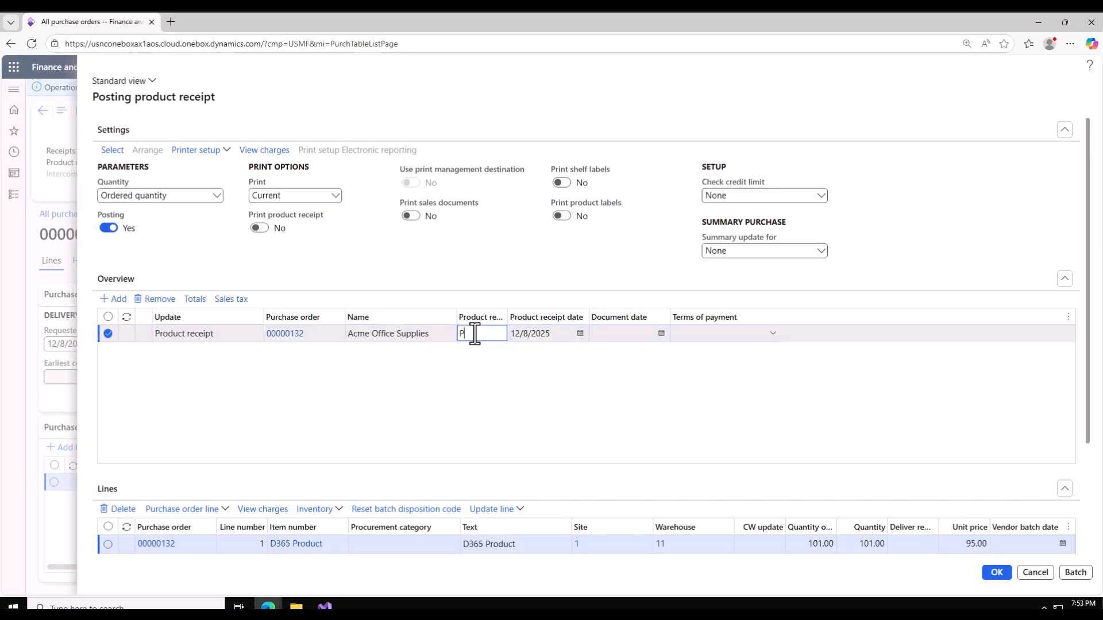
type("PO132")
left_click_drag(485, 338, 449, 337)
scroll(559, 452, "down", 2)
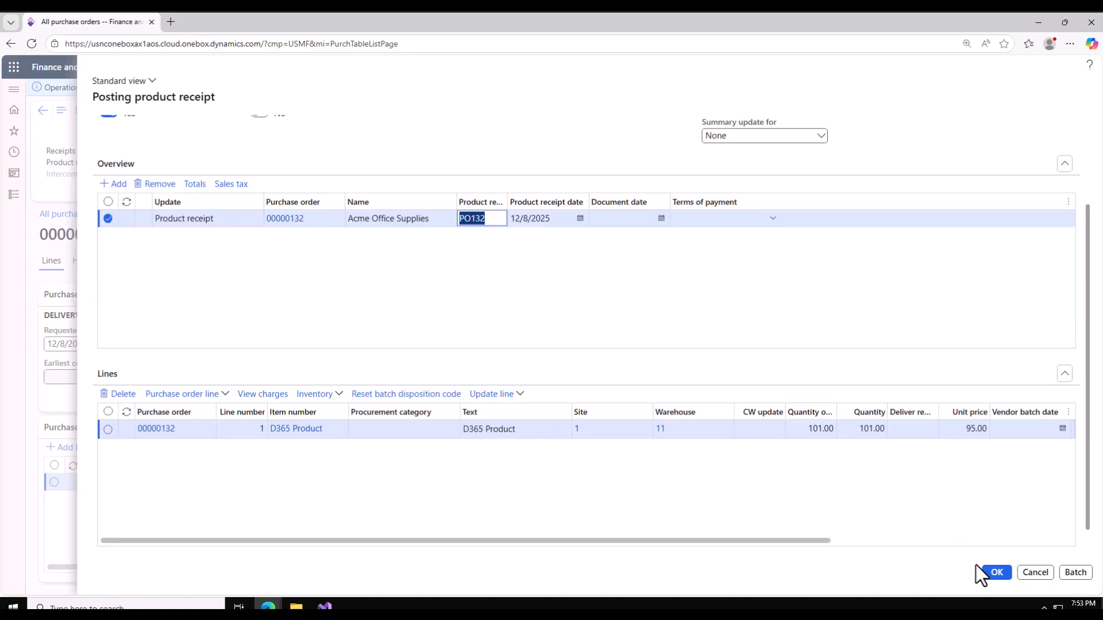
left_click(994, 573)
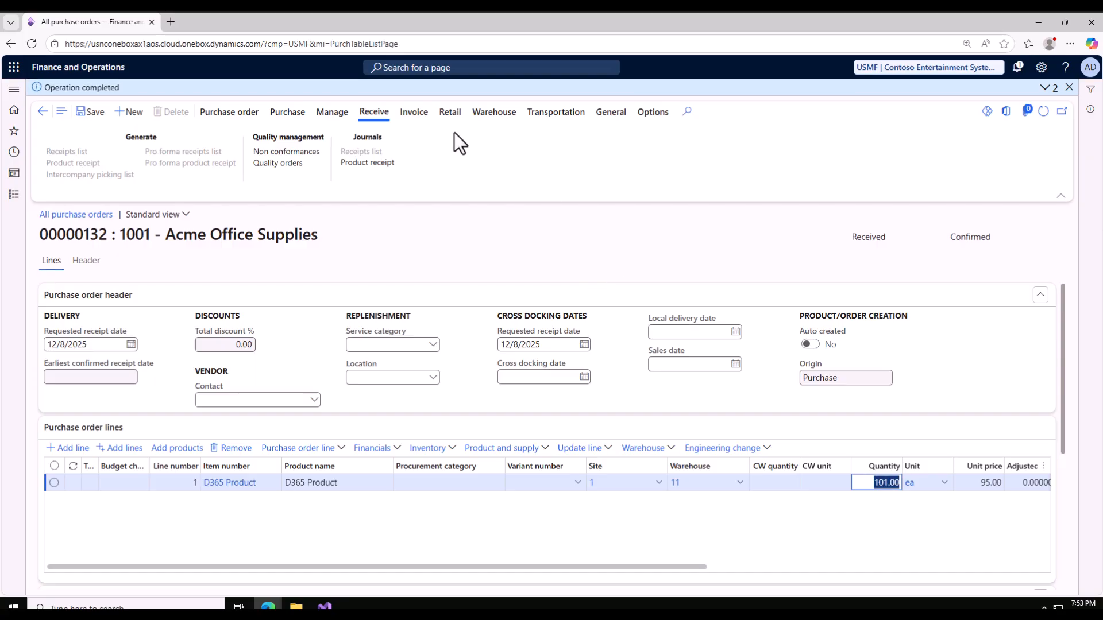
Post the purchase order's vendor invoice with number PO132 and invoice date 12/8/2025, updating its match status first.
left_click(417, 111)
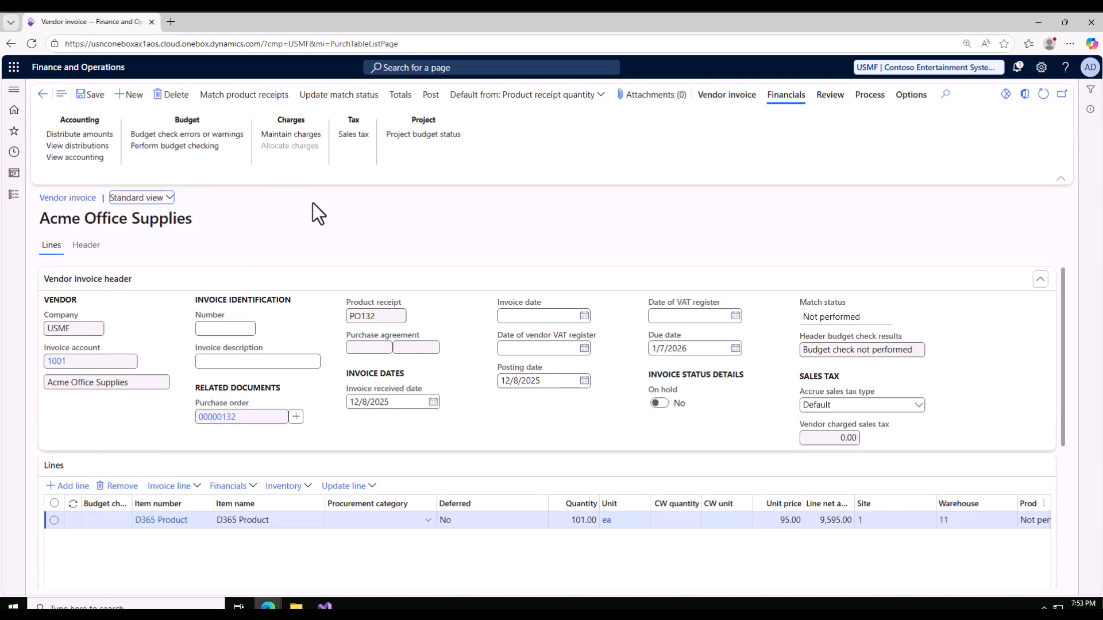
left_click(228, 328)
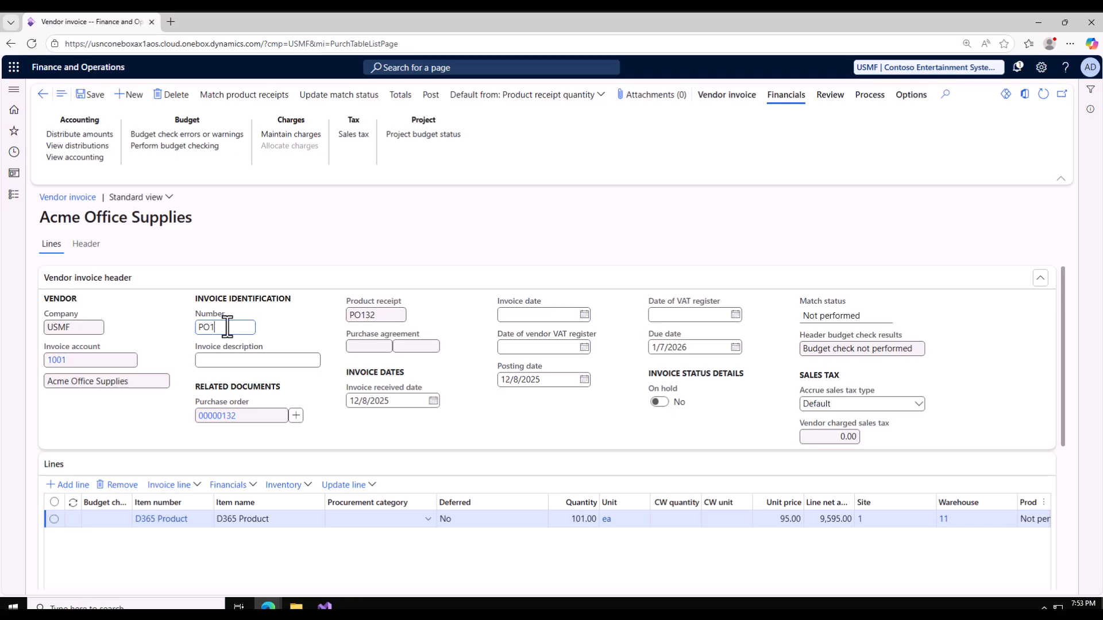
left_click(586, 315)
left_click(584, 315)
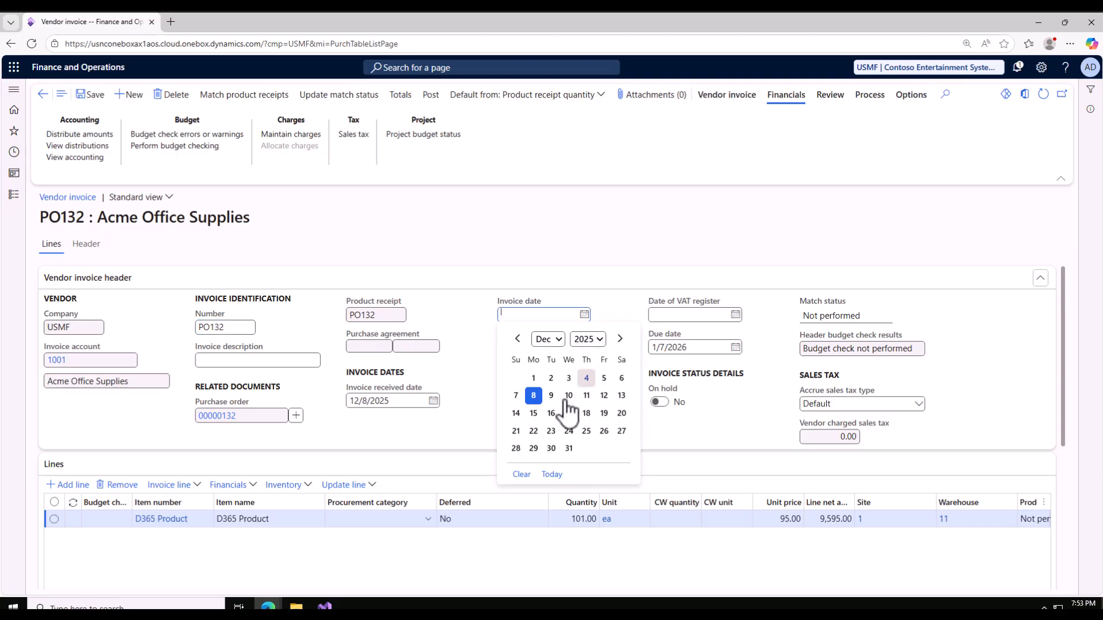
left_click(536, 395)
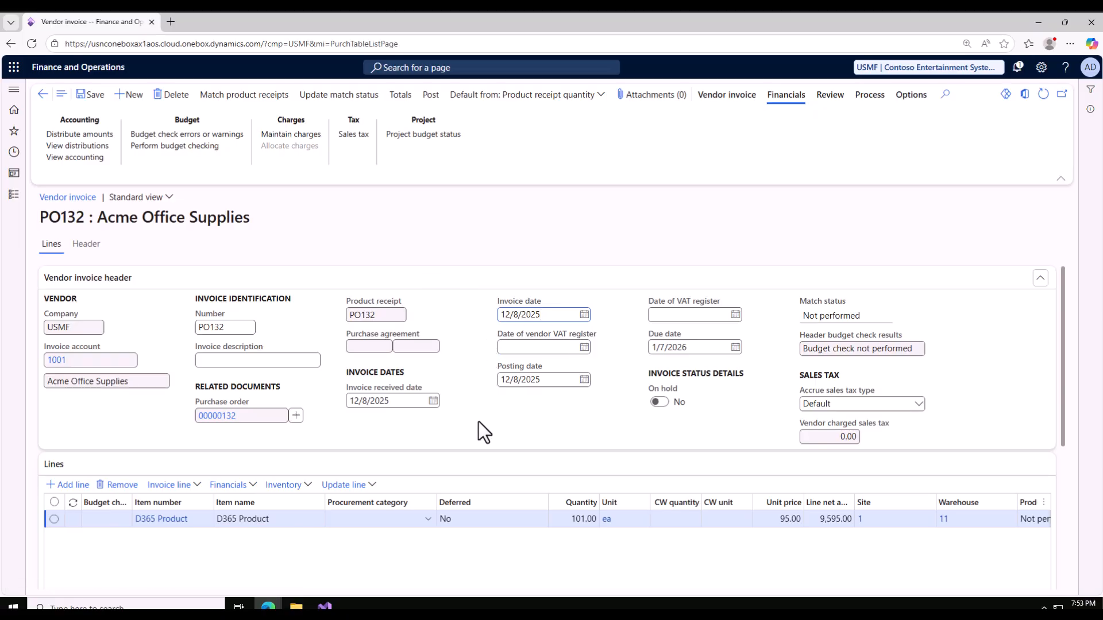
mouse_move(701, 346)
left_click(377, 96)
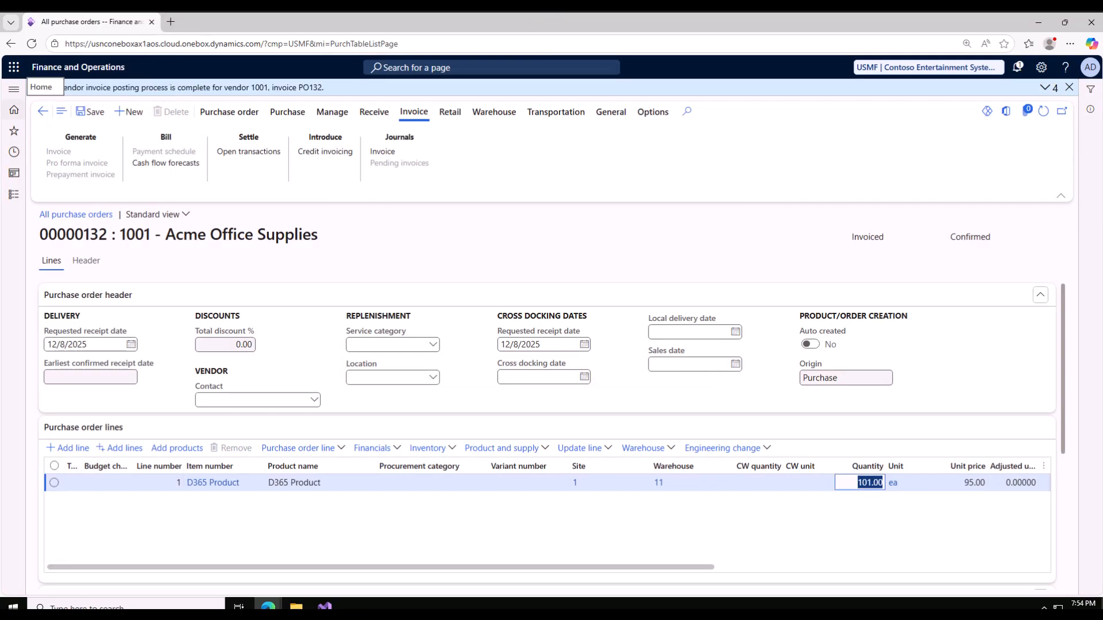
Switch to the Notepad note and highlight the stages "PO confirm PR Invoice".
key("alt+Tab")
left_click_drag(647, 306, 400, 306)
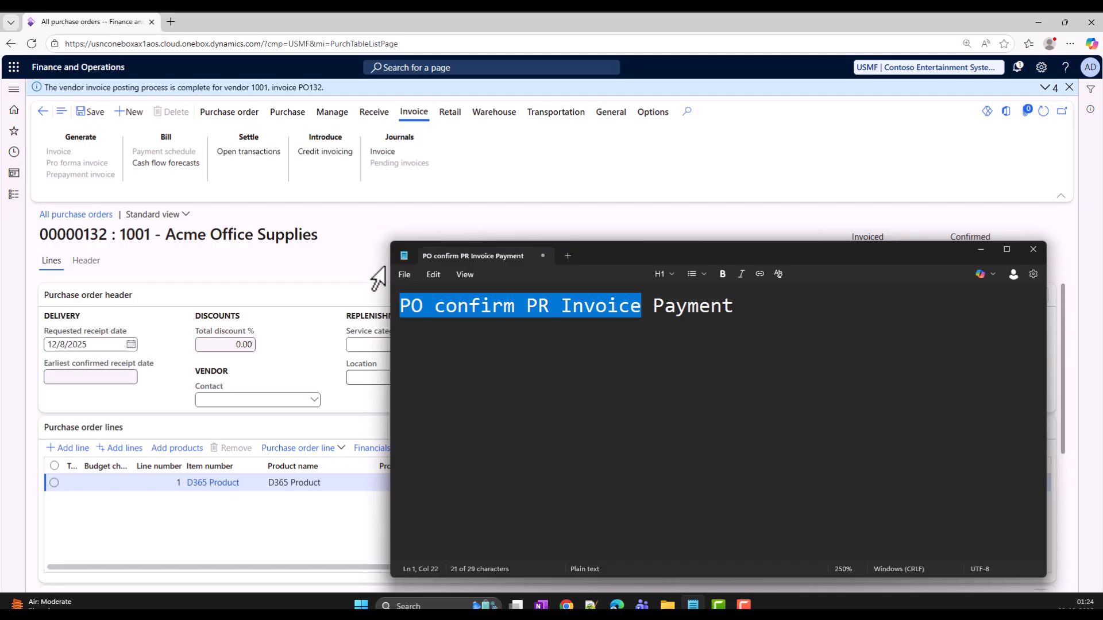
Duplicate the purchase orders page in a second browser tab and open the Accounts payable Vendor payment journal there.
right_click(108, 22)
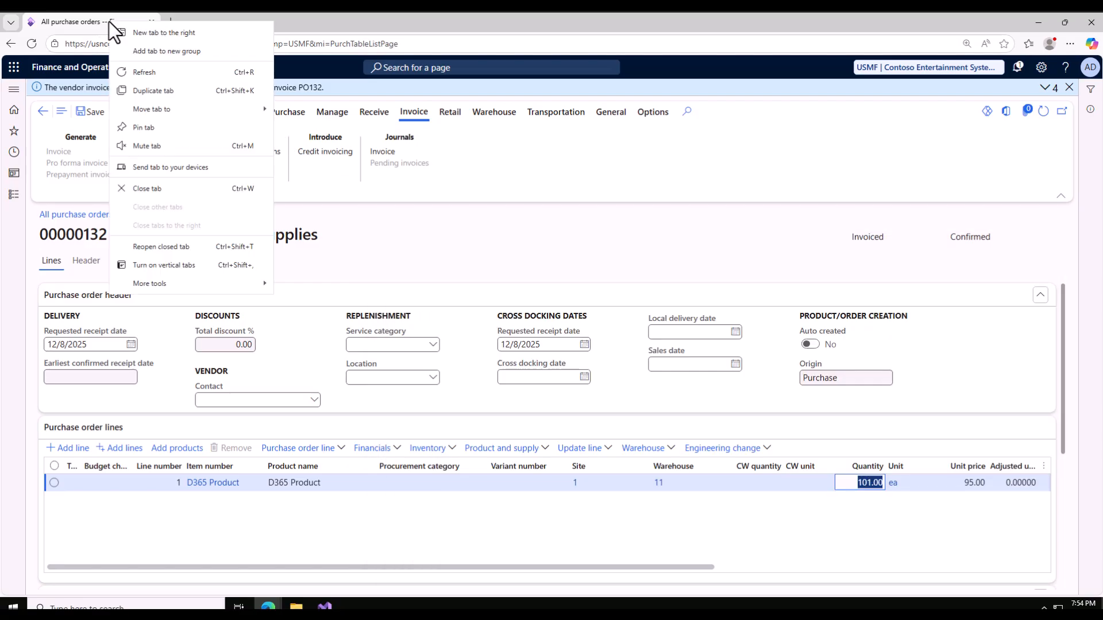
left_click(161, 92)
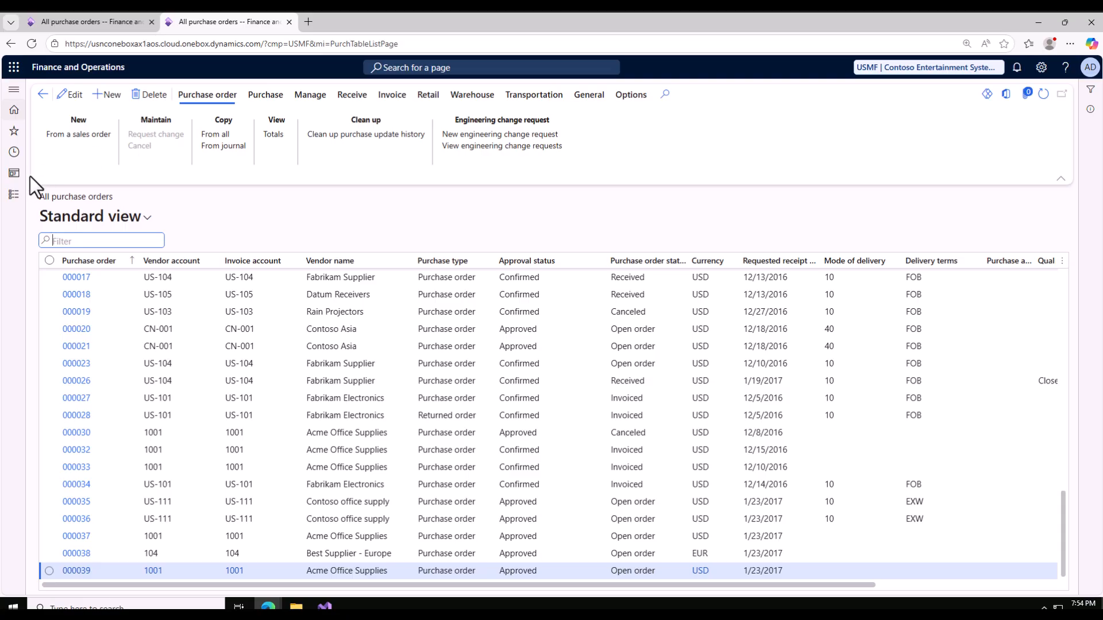
left_click(10, 195)
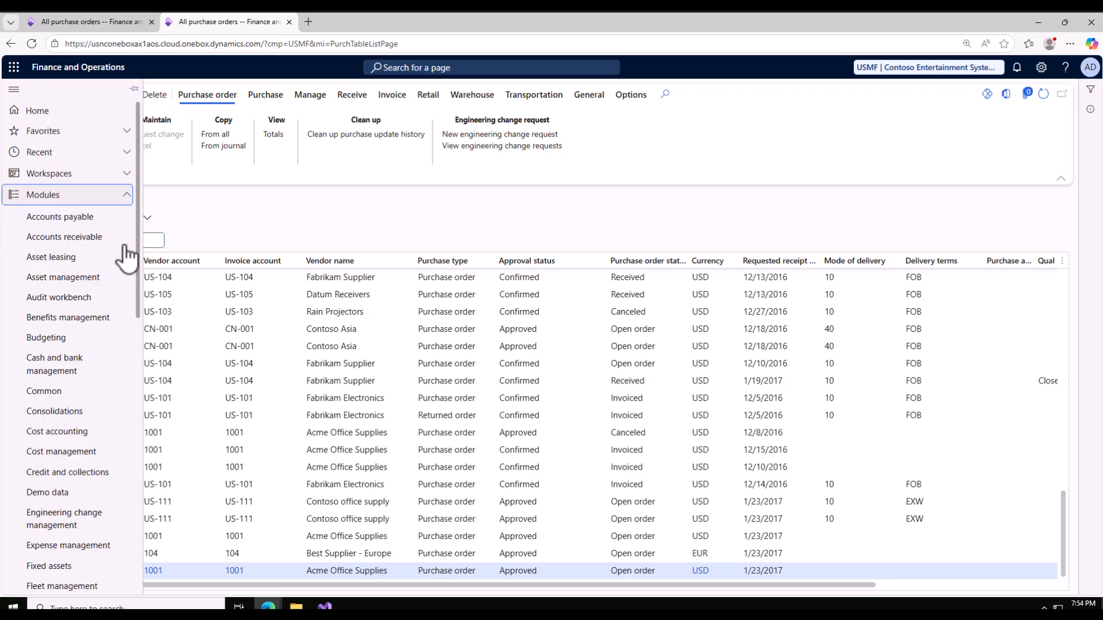
left_click(79, 222)
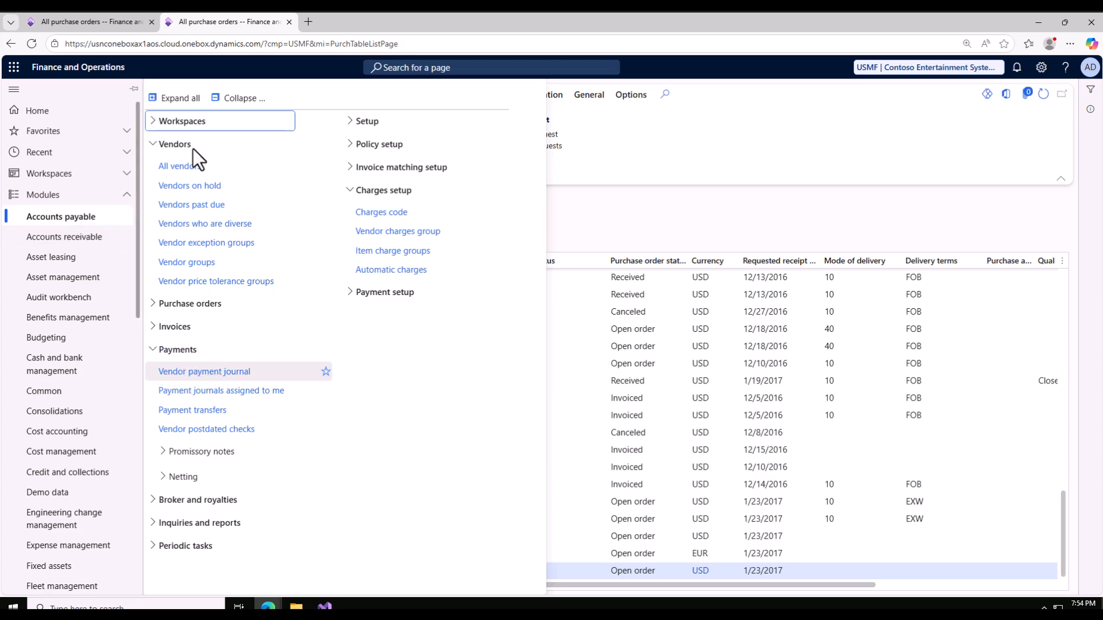
left_click(225, 102)
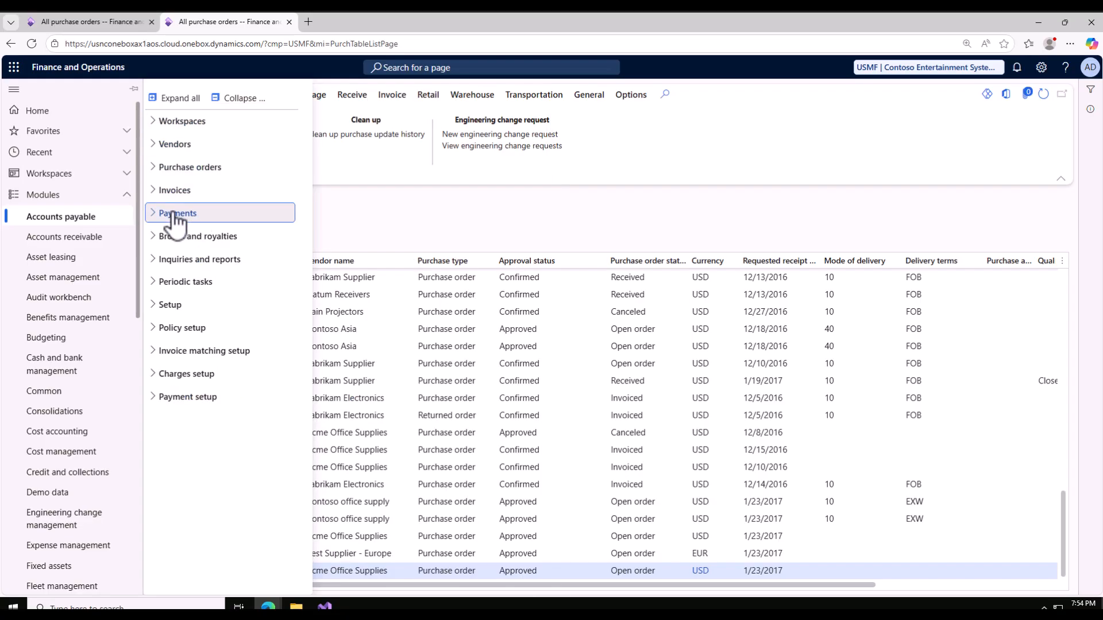
left_click(176, 216)
left_click(192, 237)
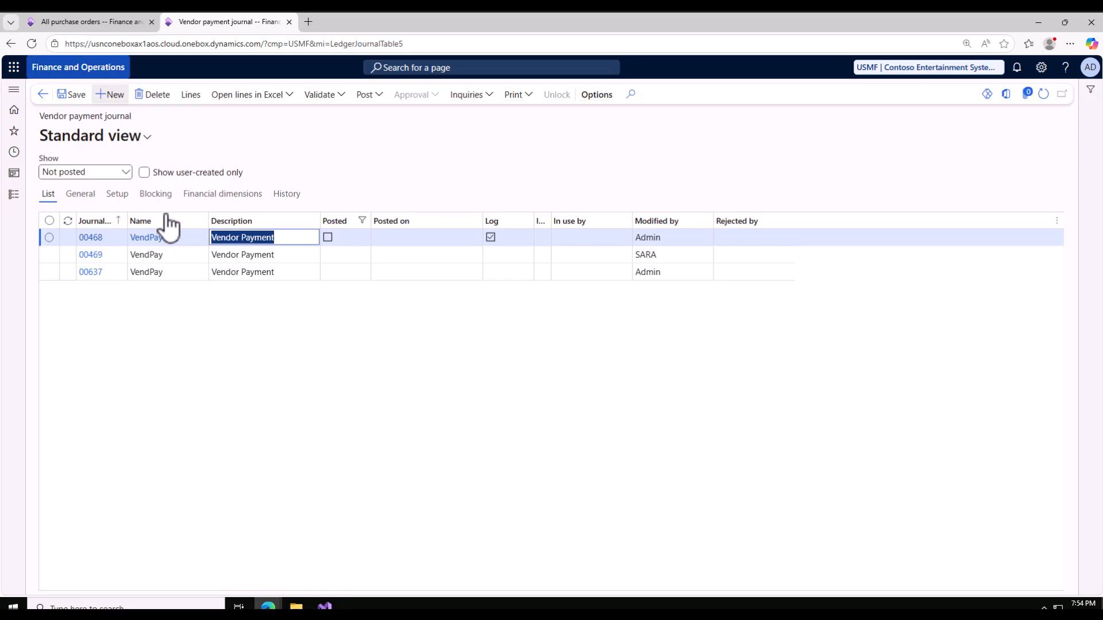
Create a new vendor payment journal with the name VendPay and open its lines.
left_click(110, 95)
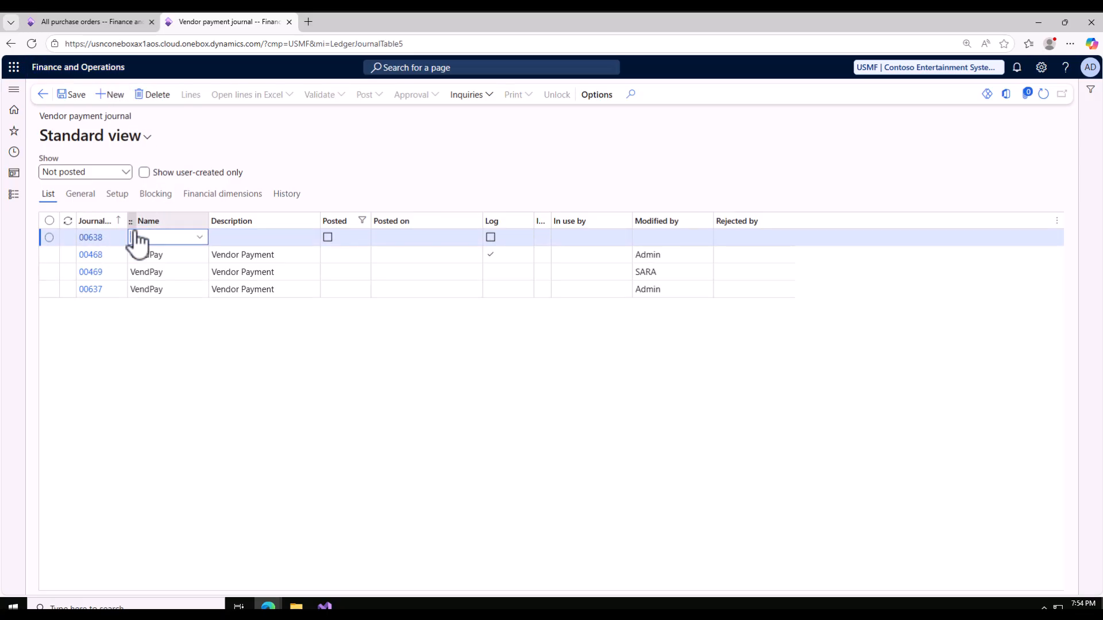
left_click(196, 237)
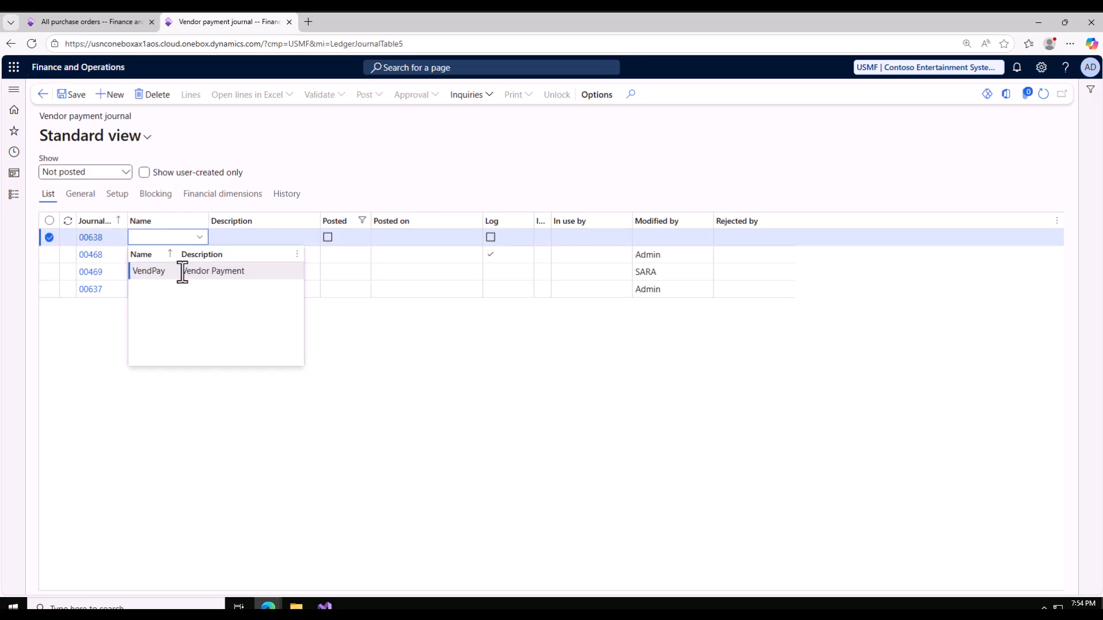
left_click(155, 270)
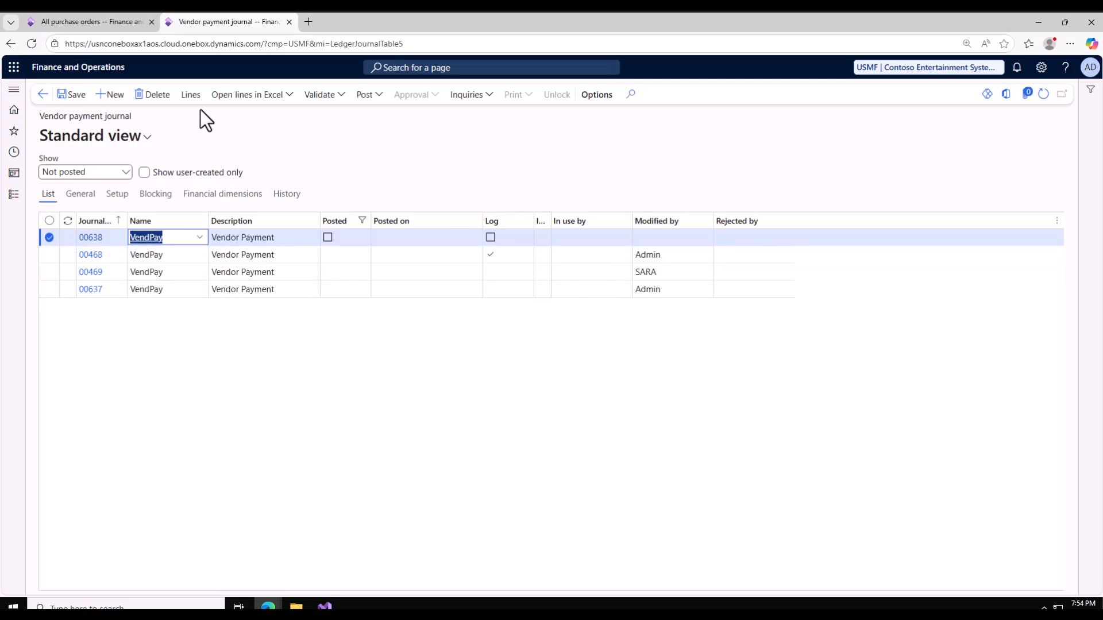
left_click(193, 96)
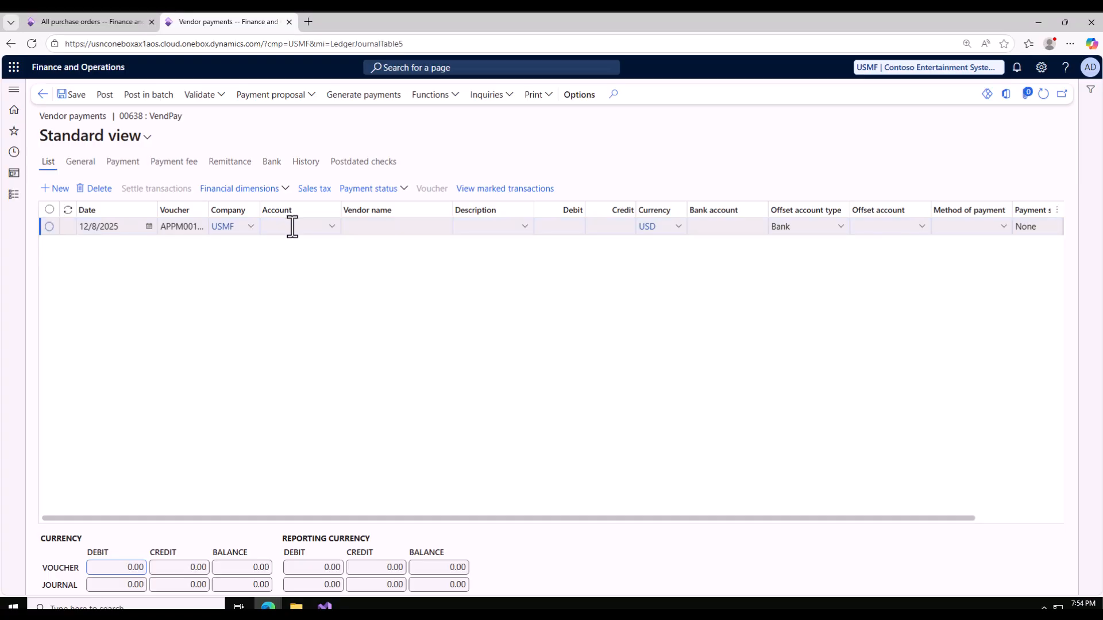
Set the payment line's account to vendor Acme Office Supplies, using the vendor account shown on the purchase order.
left_click(291, 226)
left_click(79, 23)
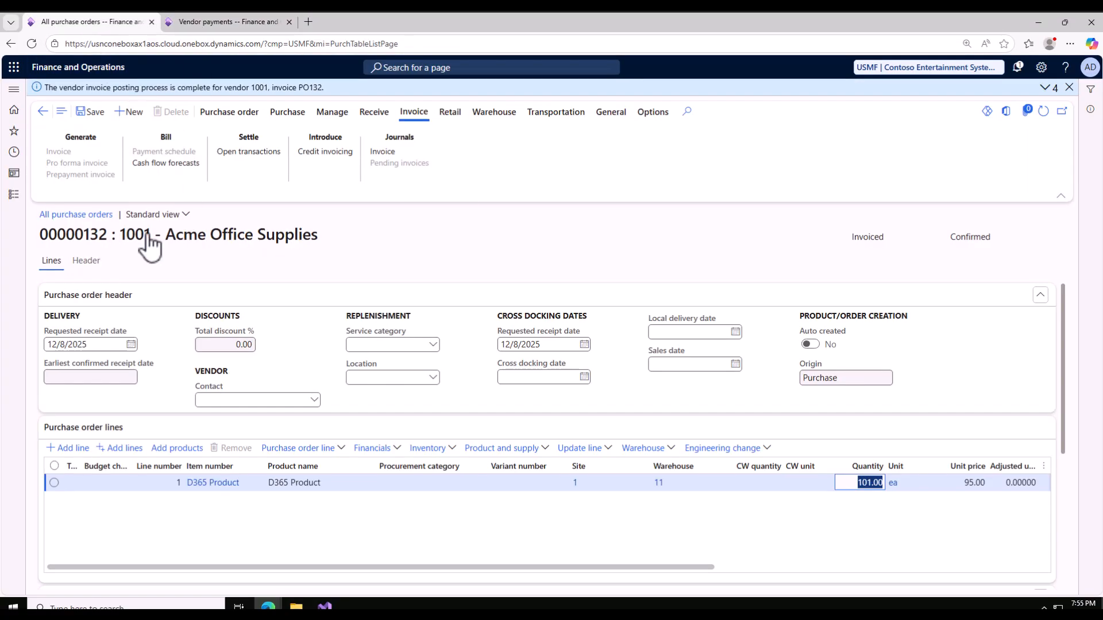
left_click_drag(144, 235, 135, 236)
left_click(222, 23)
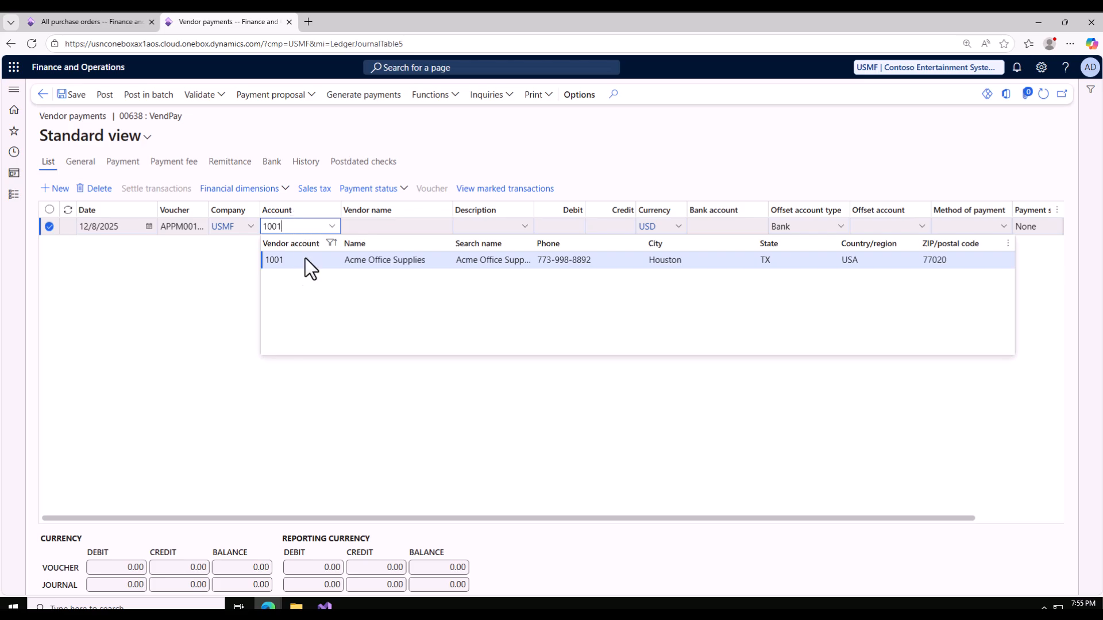
left_click(317, 258)
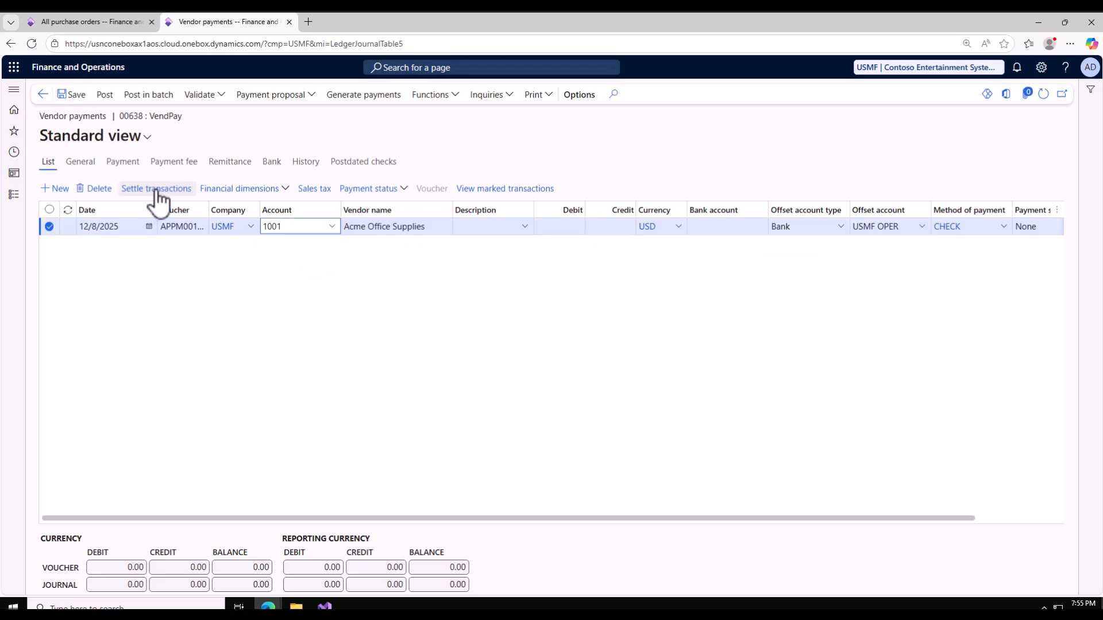
Open Settle transactions for the payment line and select the row of invoice PO132.
left_click(155, 191)
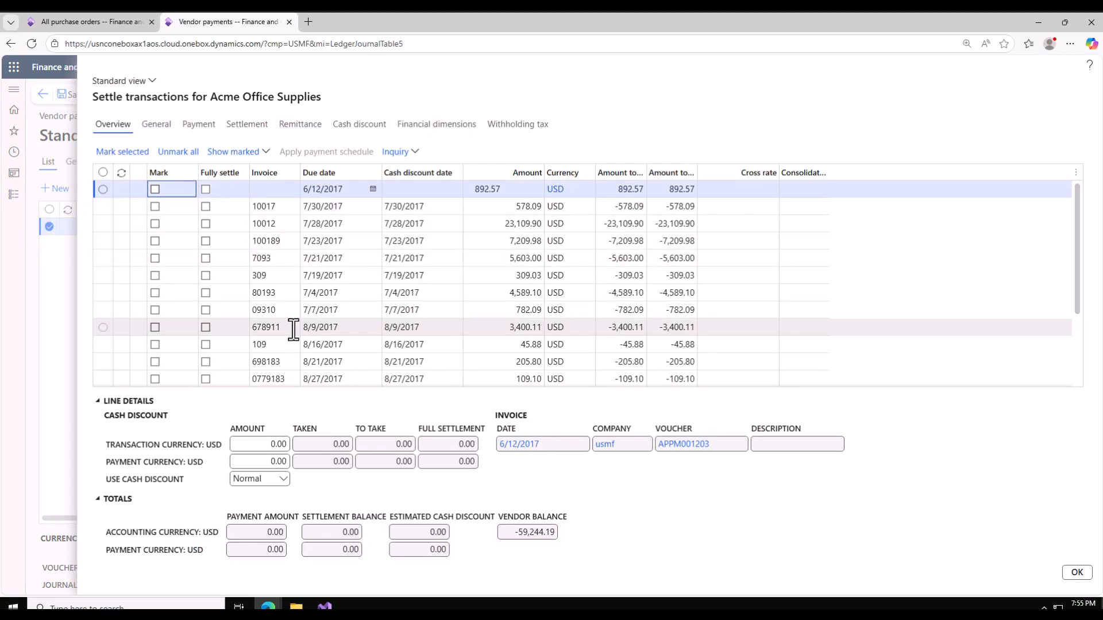
scroll(298, 345, "down", 3)
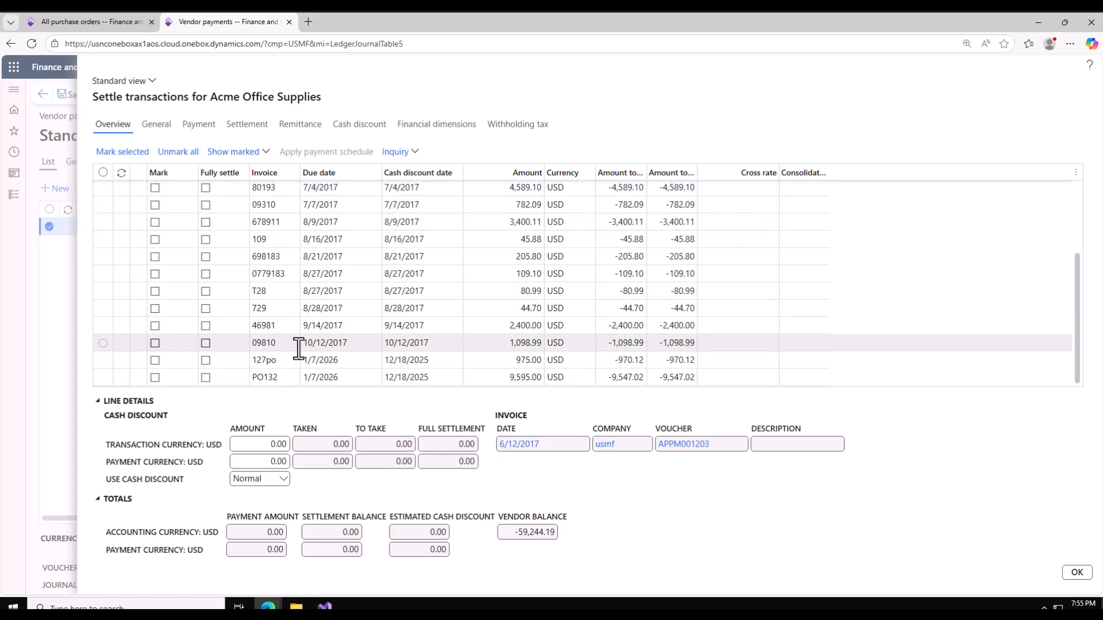
scroll(291, 368, "up", 2)
scroll(282, 379, "down", 2)
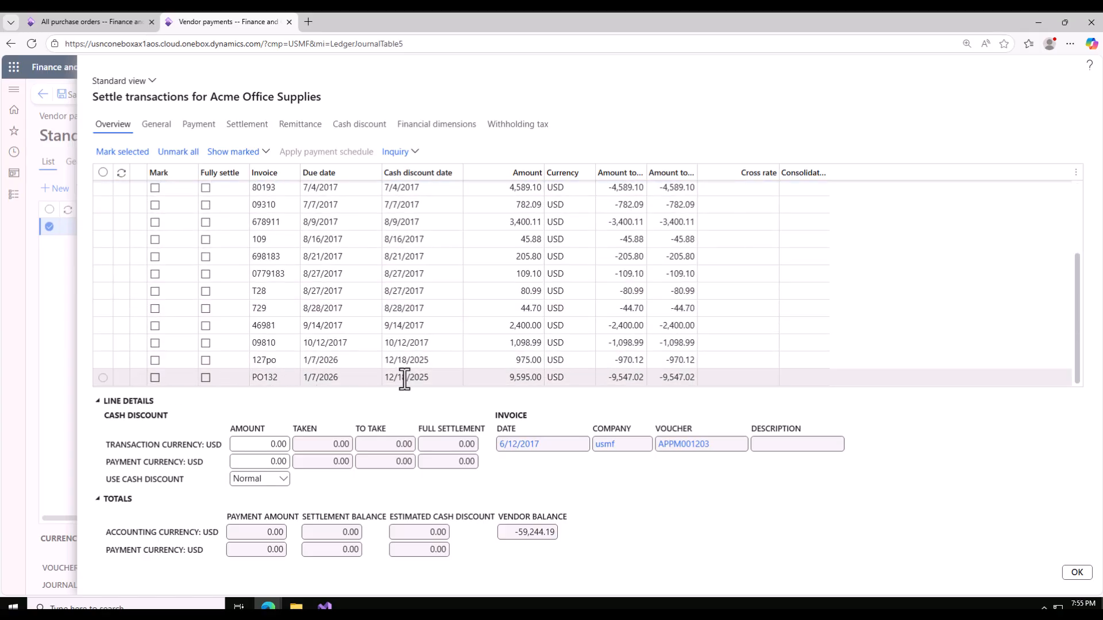
left_click(549, 383)
Open the purchase order's totals and compare the total amount and cash discount with the PO132 settlement amount.
left_click(107, 20)
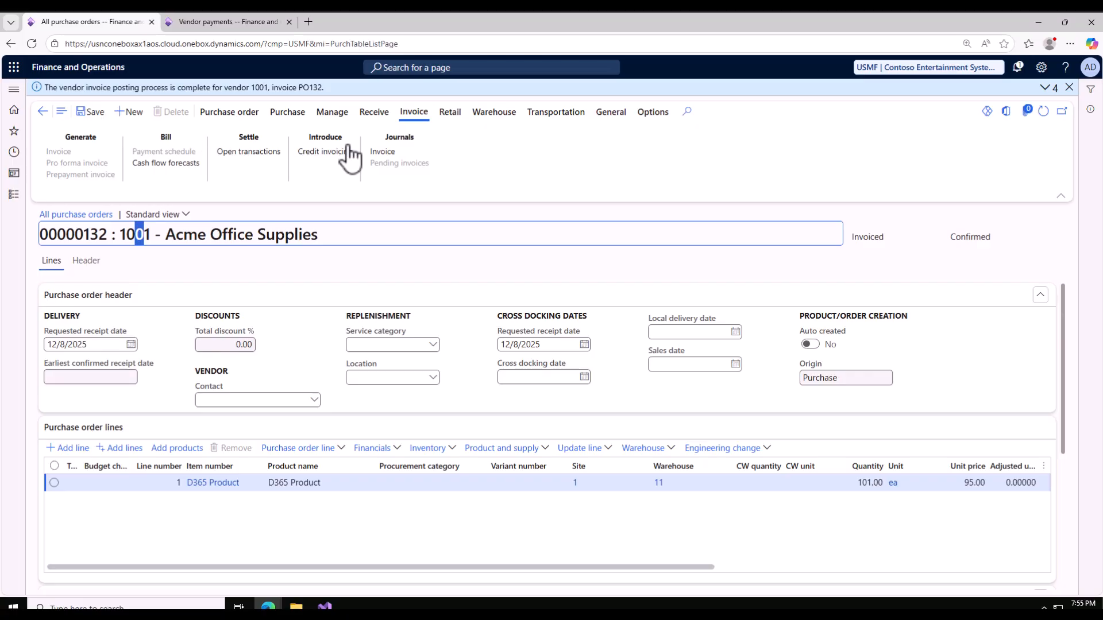
left_click(238, 113)
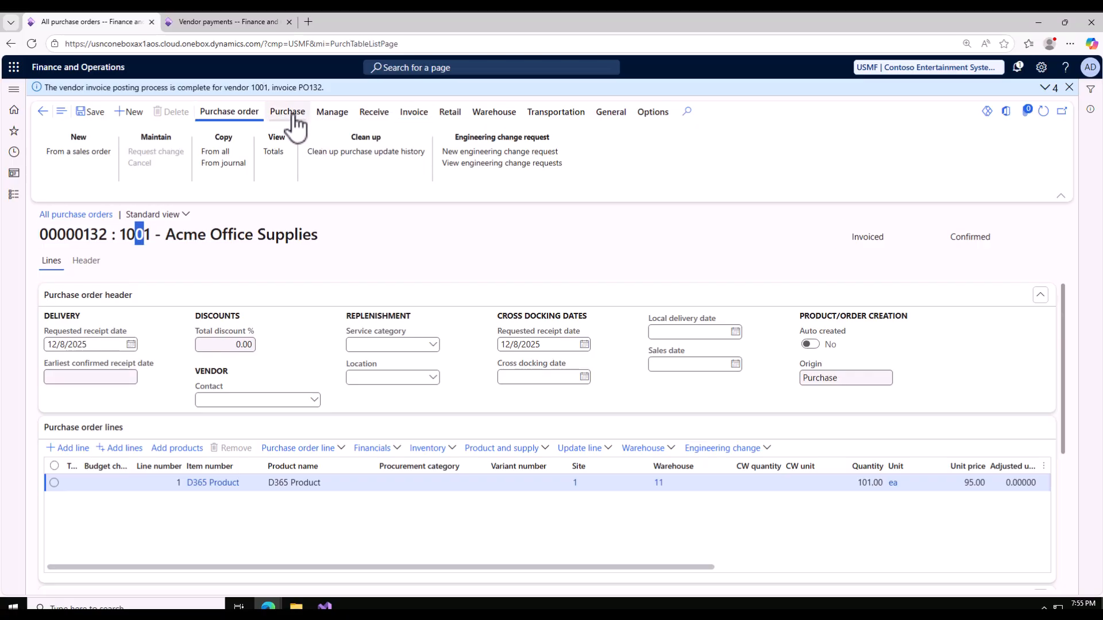
left_click(276, 153)
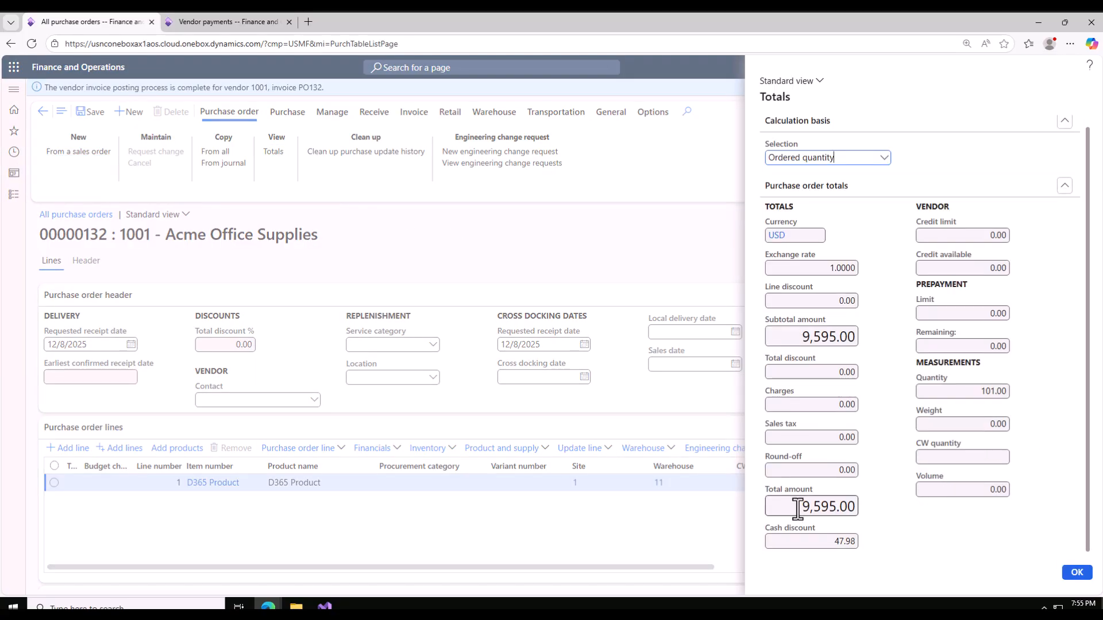
mouse_move(799, 508)
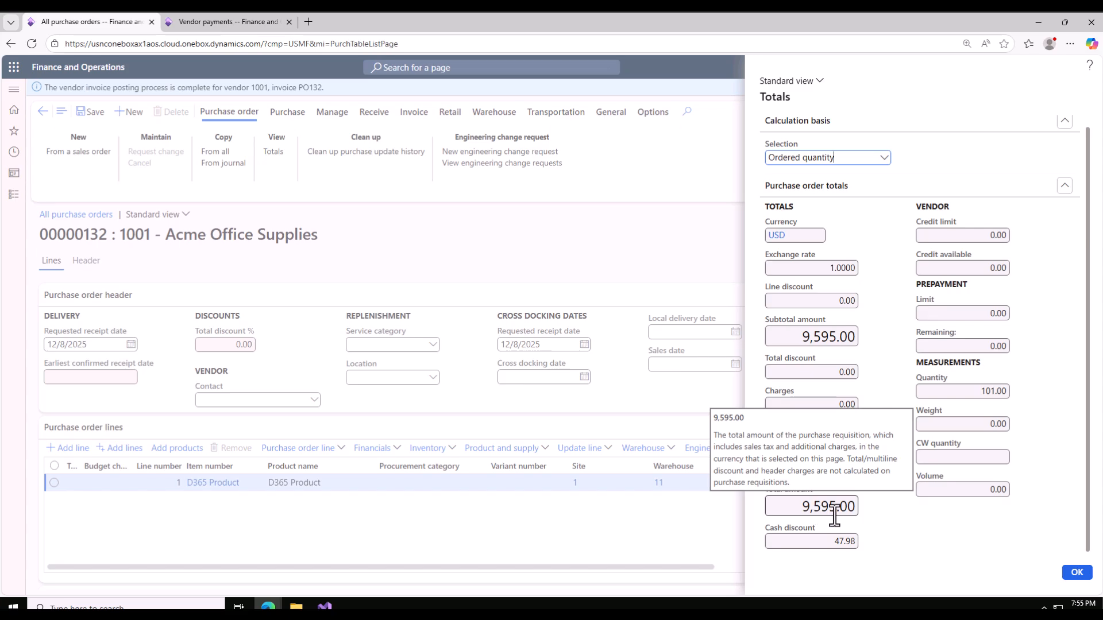
left_click(226, 16)
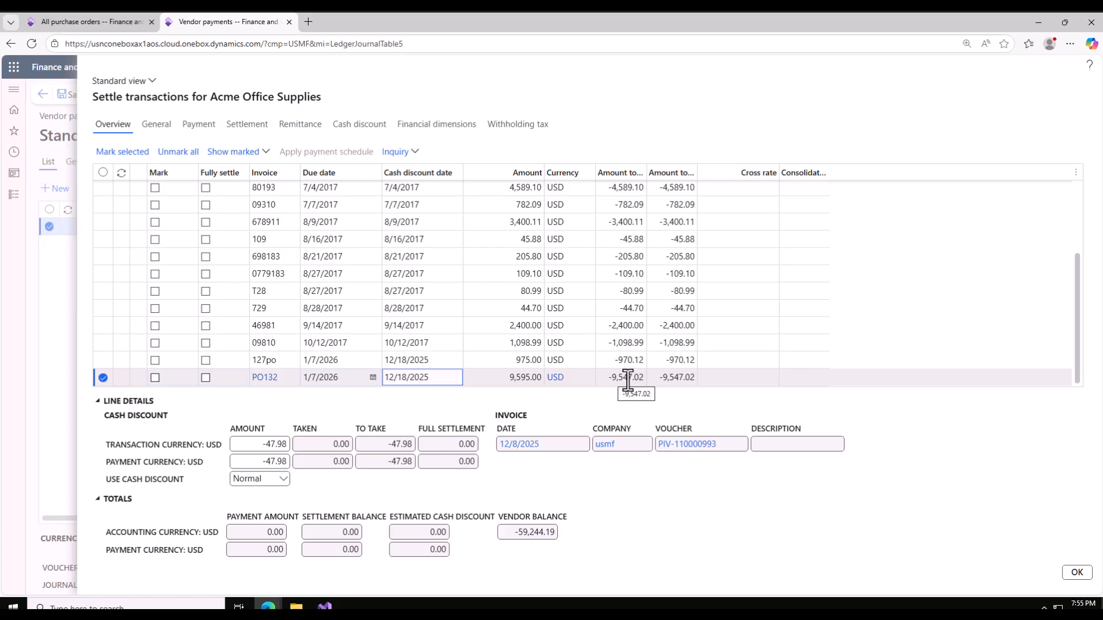
Copy the purchase order's total amount of 9,595.00 into the address bar of a new browser tab.
left_click(108, 23)
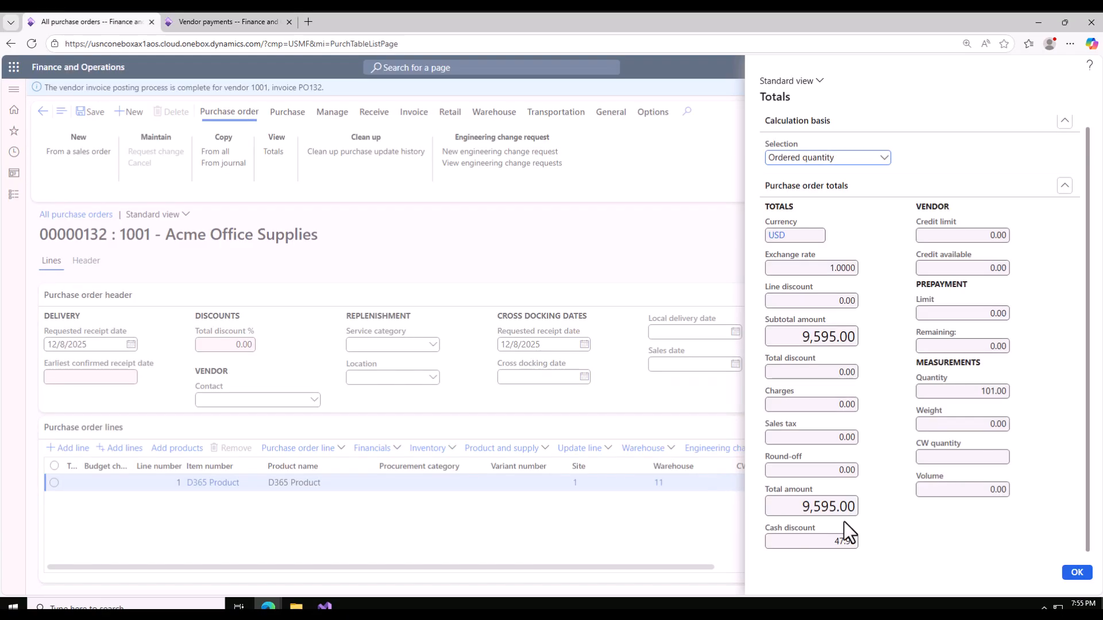
double_click(857, 508)
key("ctrl+c")
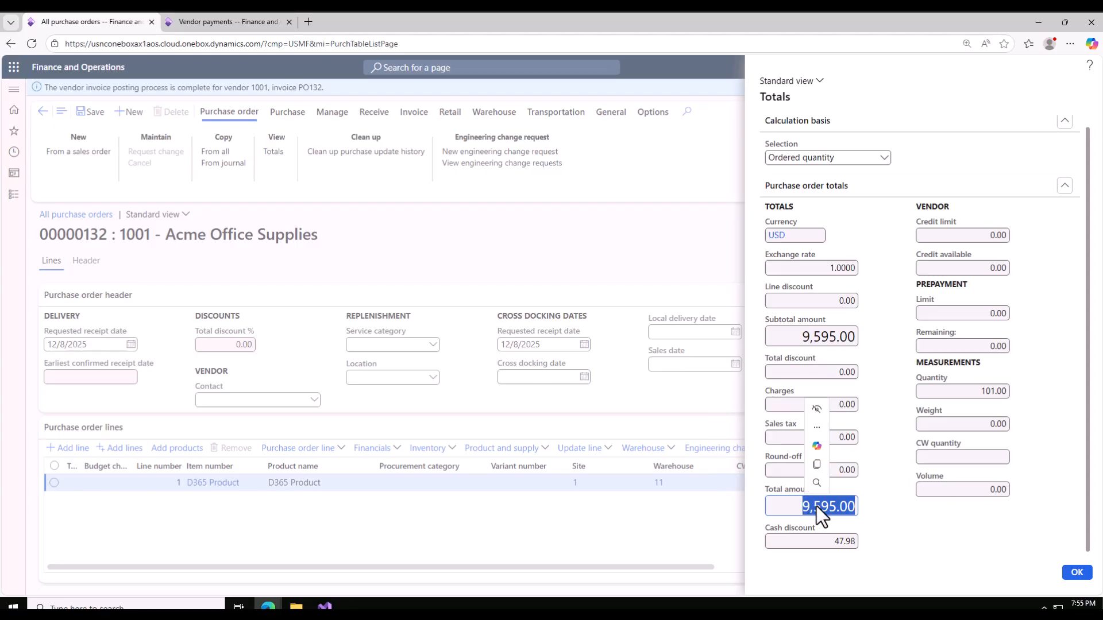
right_click(815, 505)
left_click(843, 343)
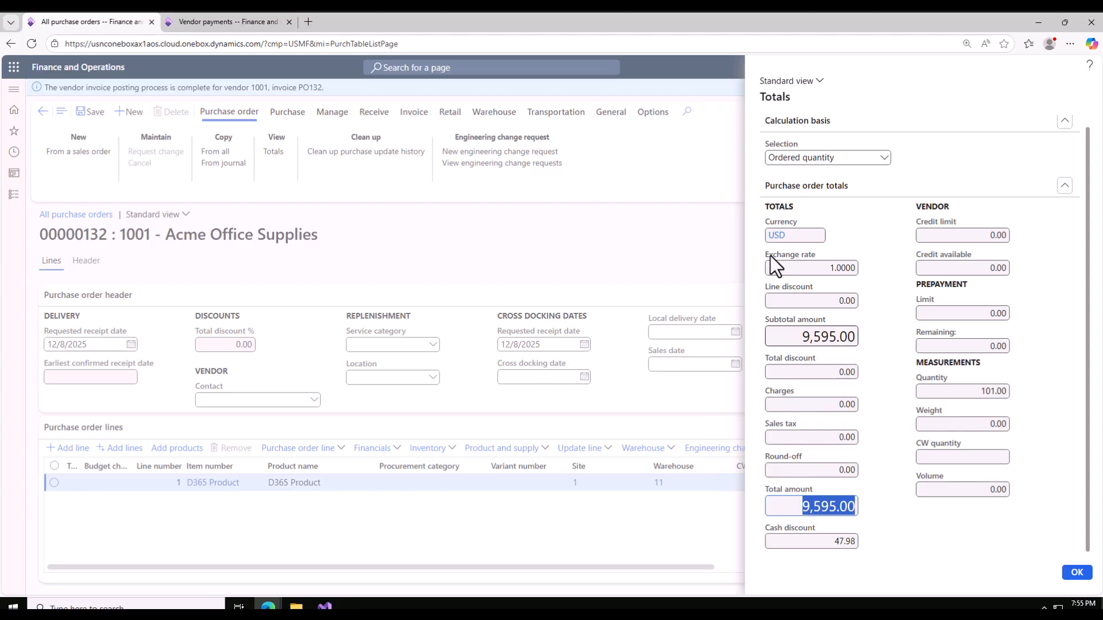
left_click(309, 21)
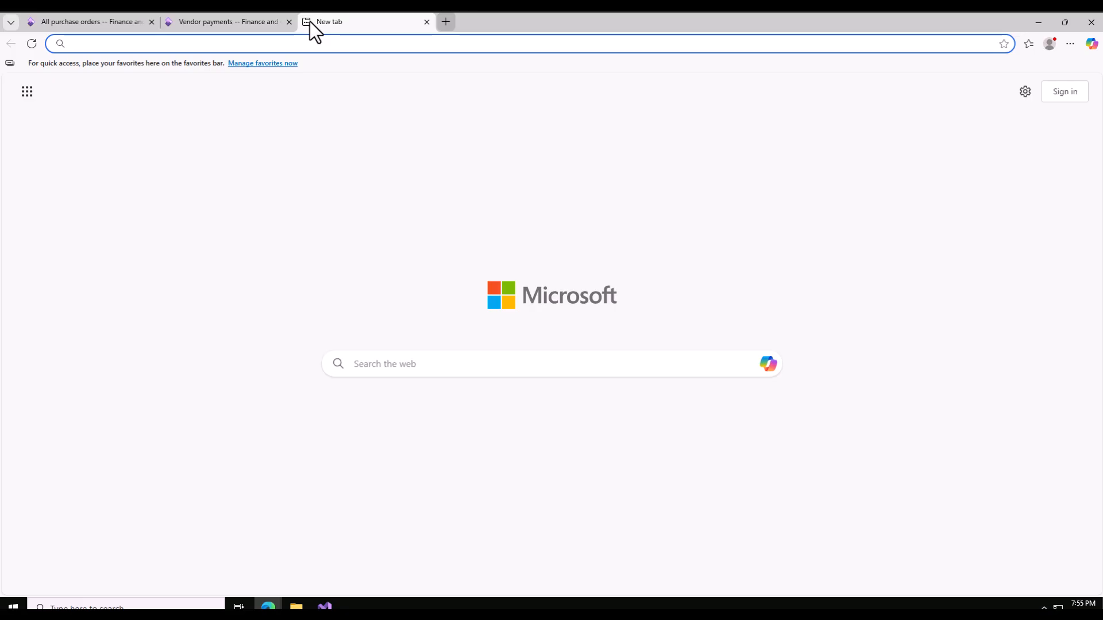
key("ctrl+v")
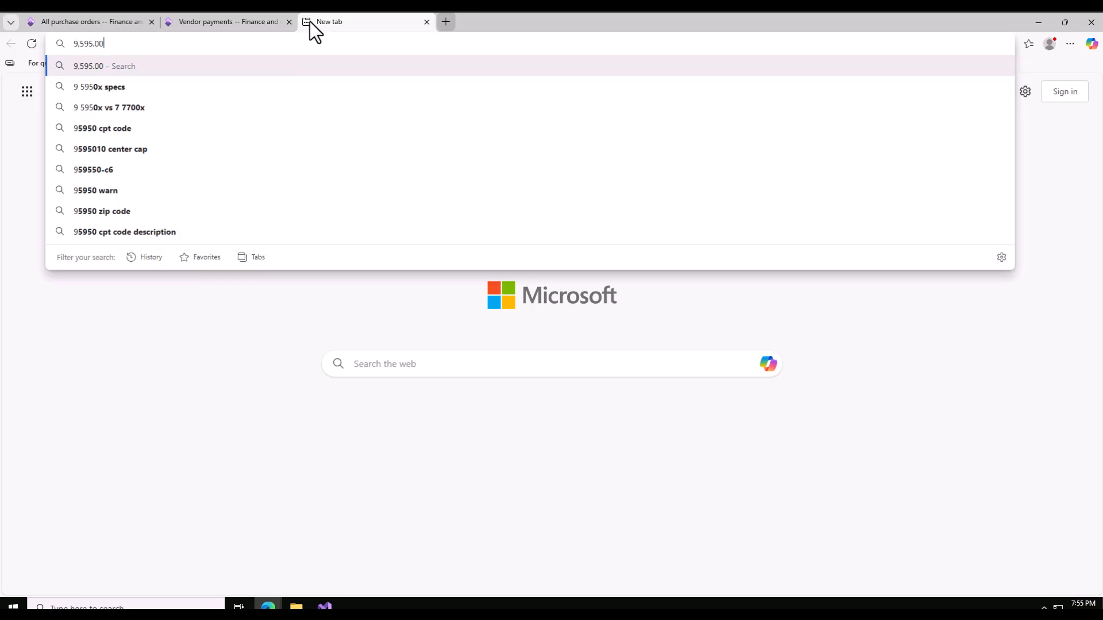
Subtract the purchase order's cash discount of 47.98 from the 9,595.00 total in the browser's web search.
left_click(111, 23)
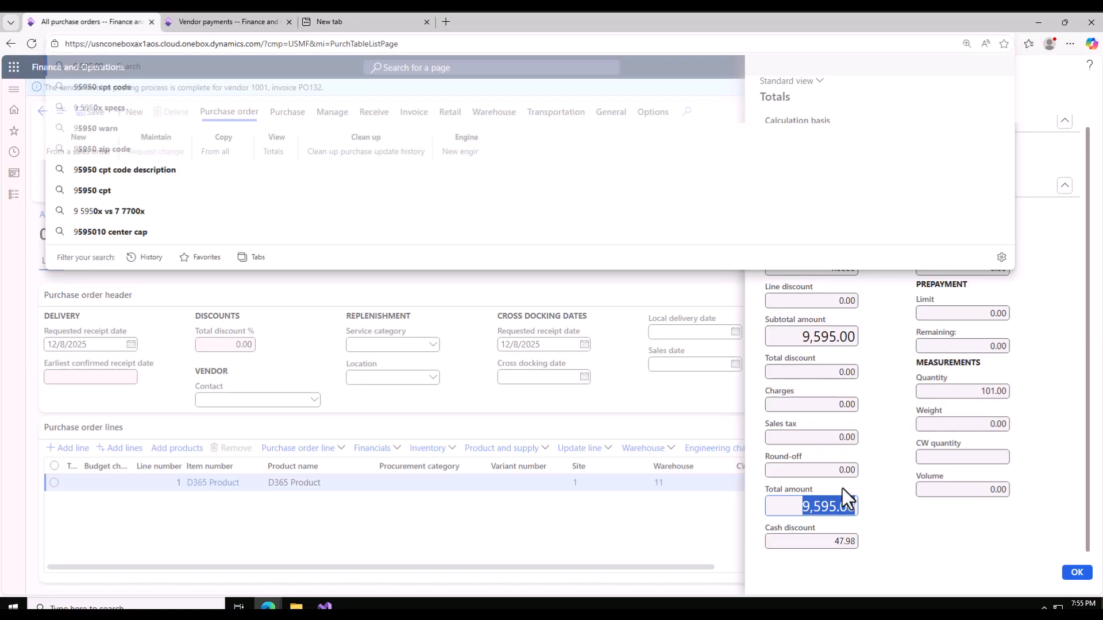
left_click(837, 542)
key("ctrl+c")
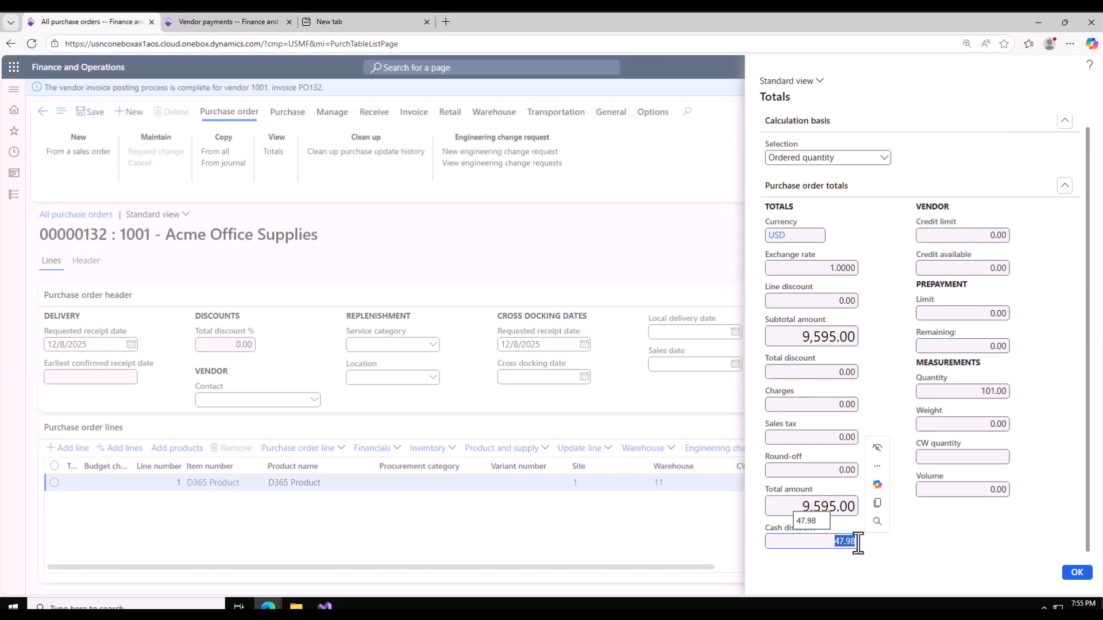
left_click(306, 30)
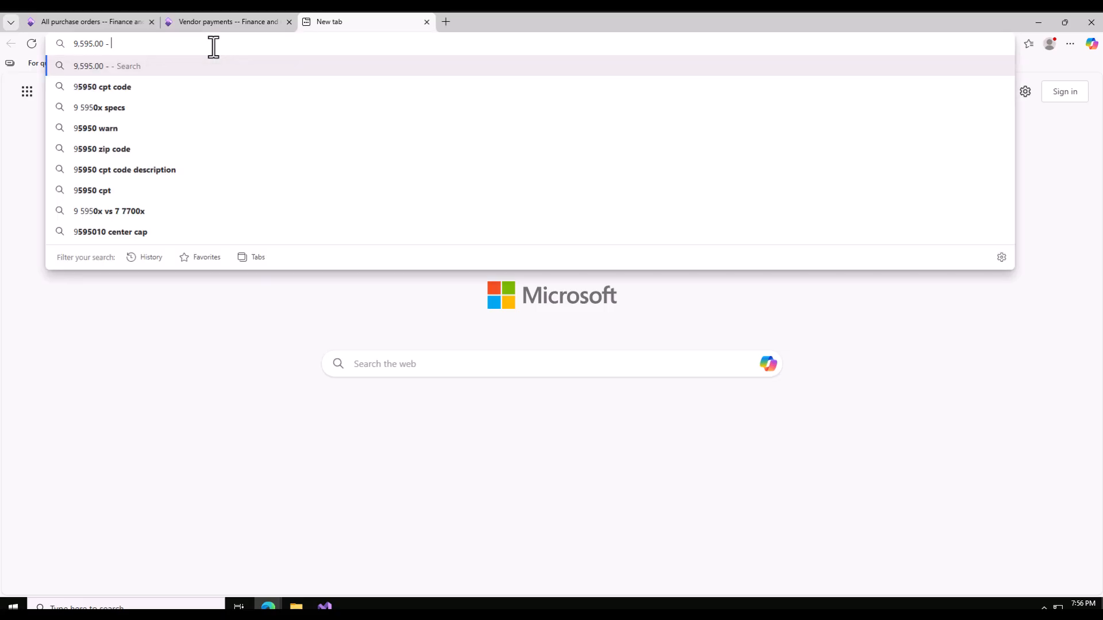
key("ctrl+v")
key("Return")
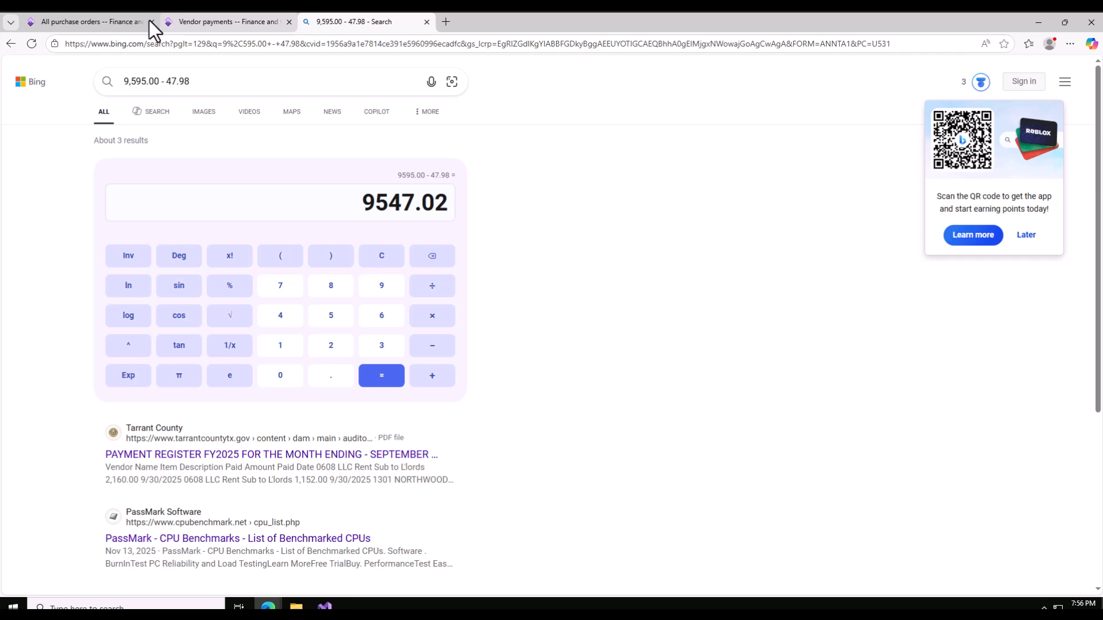
Widen the amount-to-settle columns in Settle transactions, compare PO132's settlement amount with the calculated difference, and close the form.
left_click(179, 22)
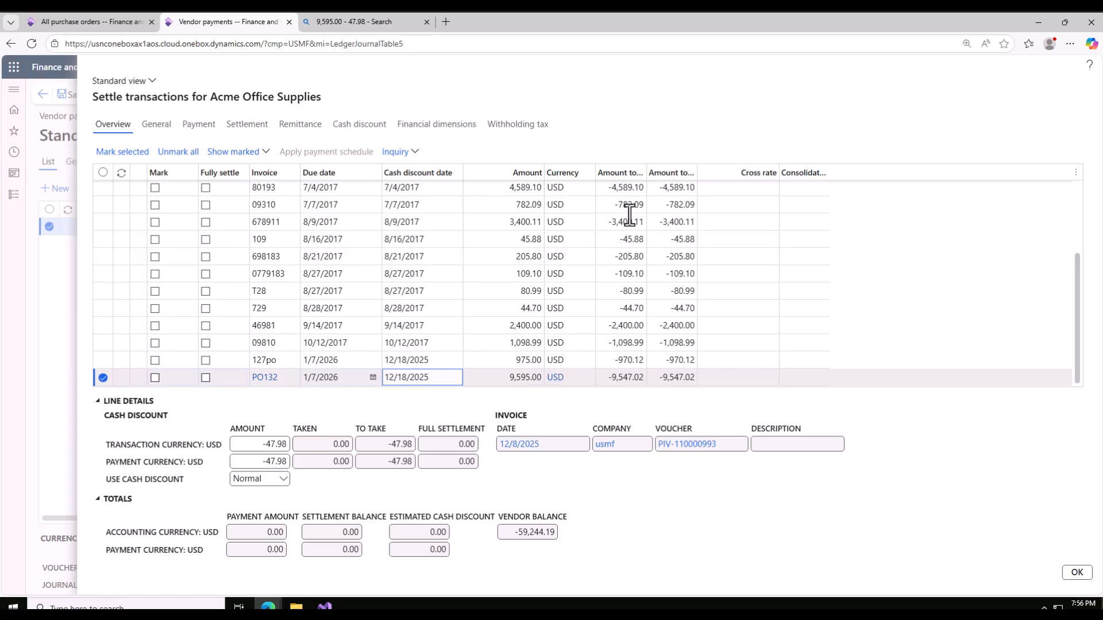
left_click_drag(646, 172, 812, 178)
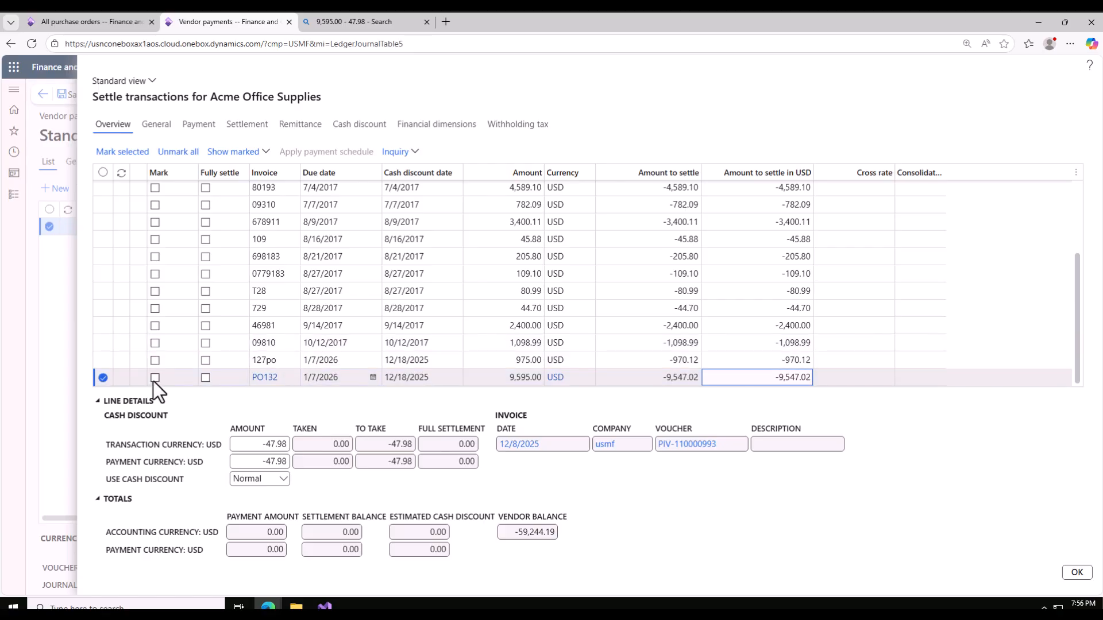
left_click(1077, 573)
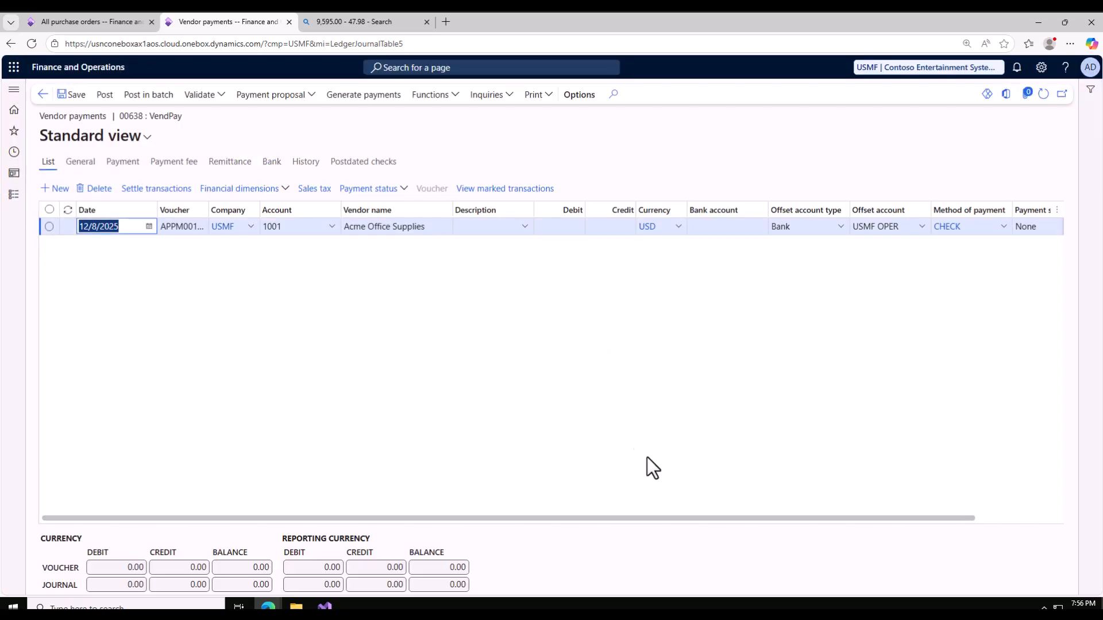
Reopen Settle transactions, mark invoice PO132 for settlement, try to fully settle it, and confirm the settlement.
left_click_drag(720, 519, 333, 425)
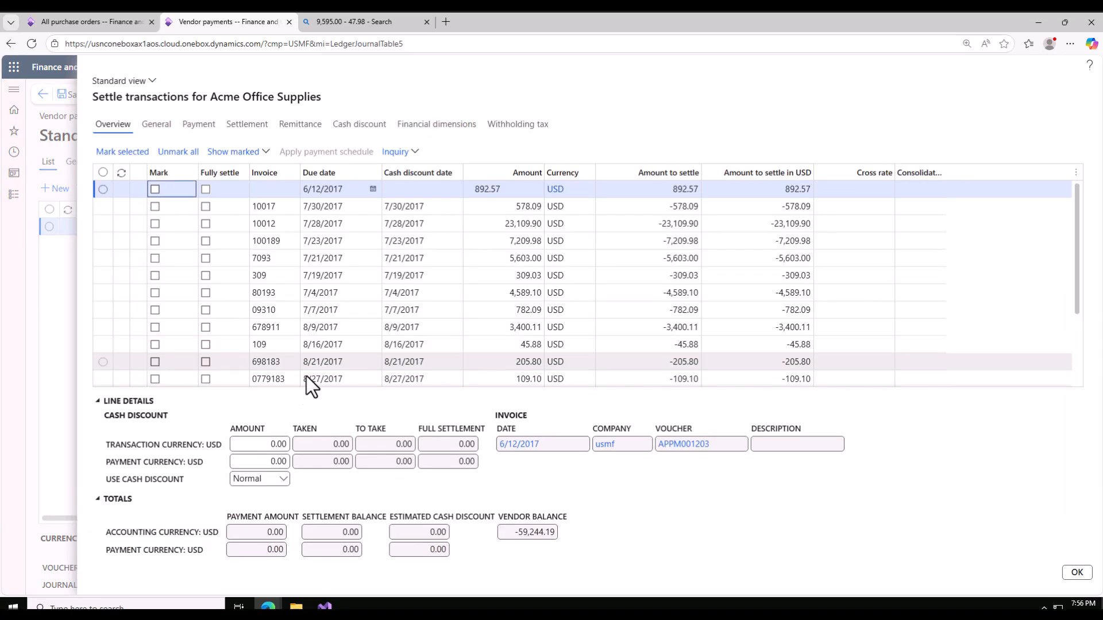
scroll(323, 318, "down", 3)
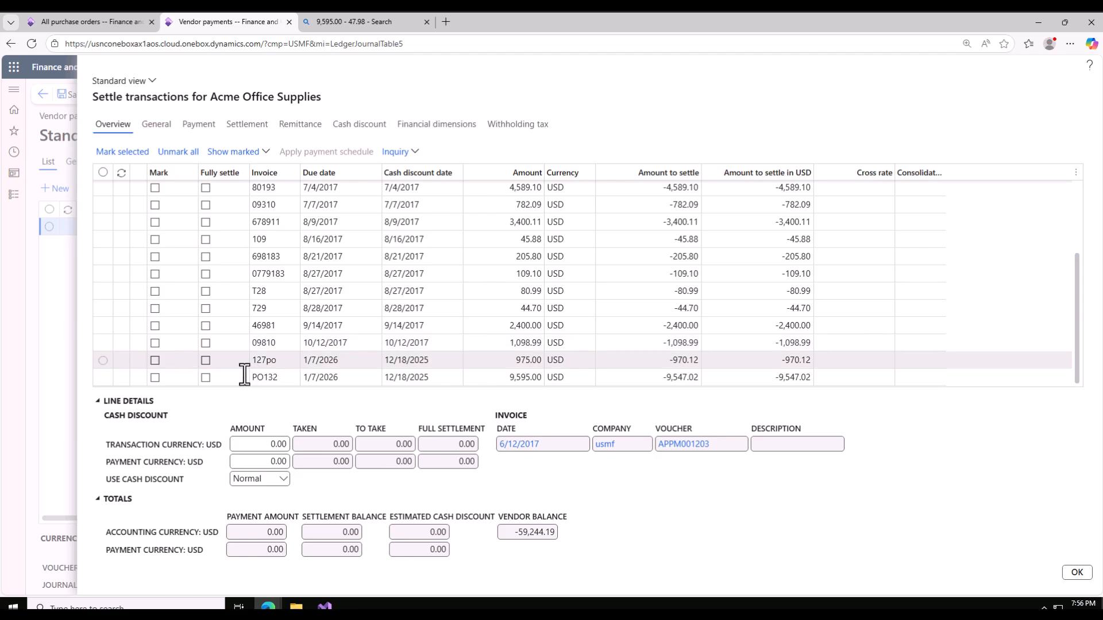
left_click(155, 377)
left_click(206, 378)
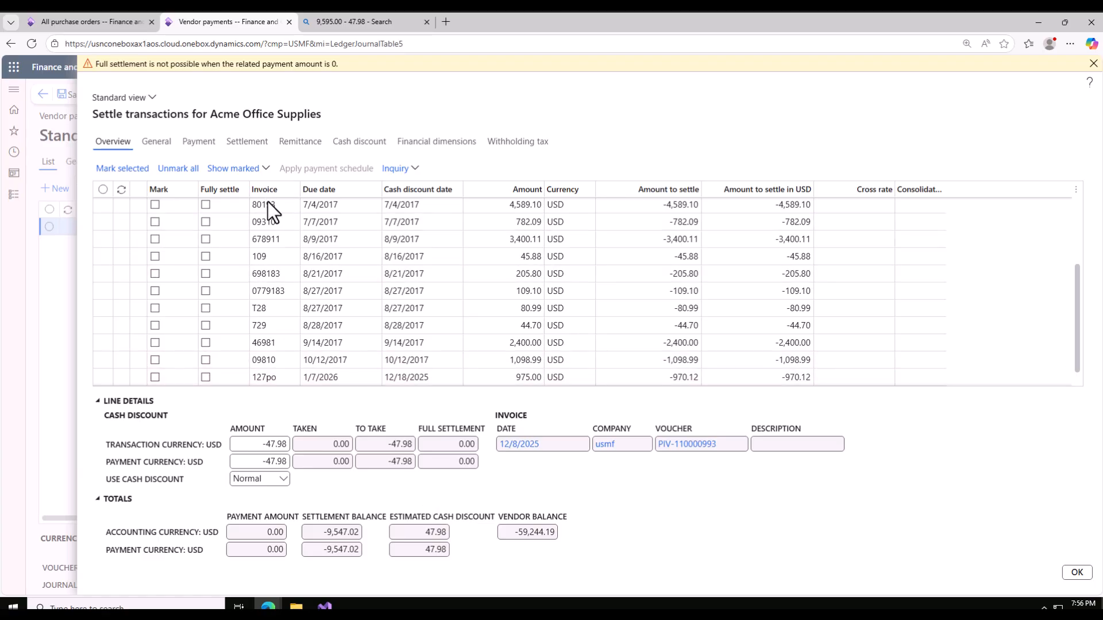
scroll(268, 322, "down", 1)
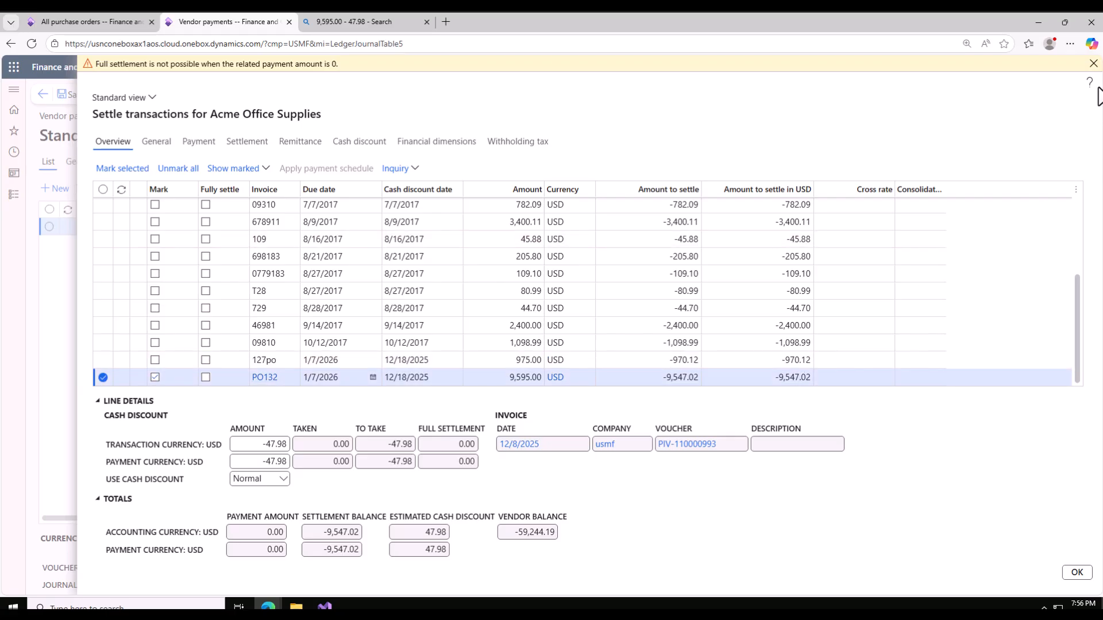
left_click(1093, 63)
key("Return")
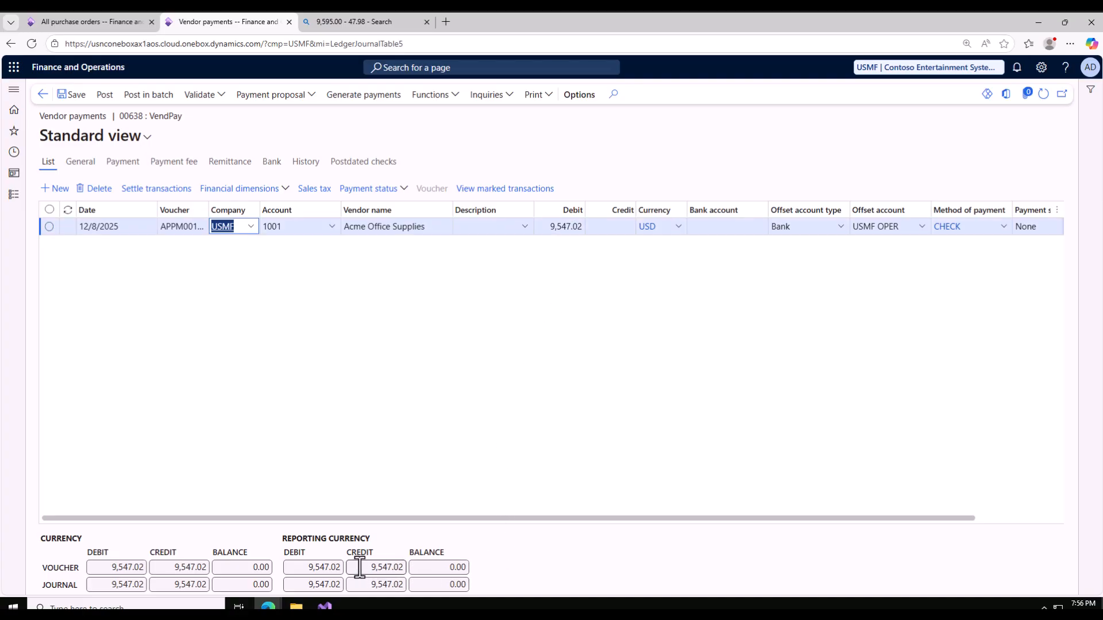
Check the payment journal's balances and the payment line's method of payment, payment status options and check number.
left_click_drag(462, 584, 451, 585)
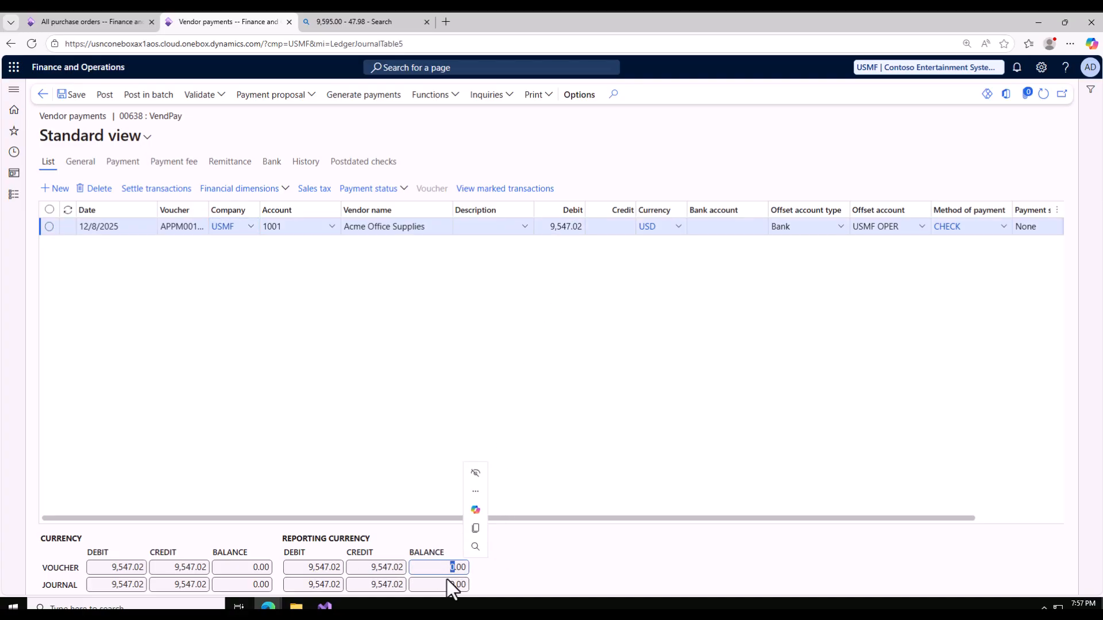
left_click(768, 518)
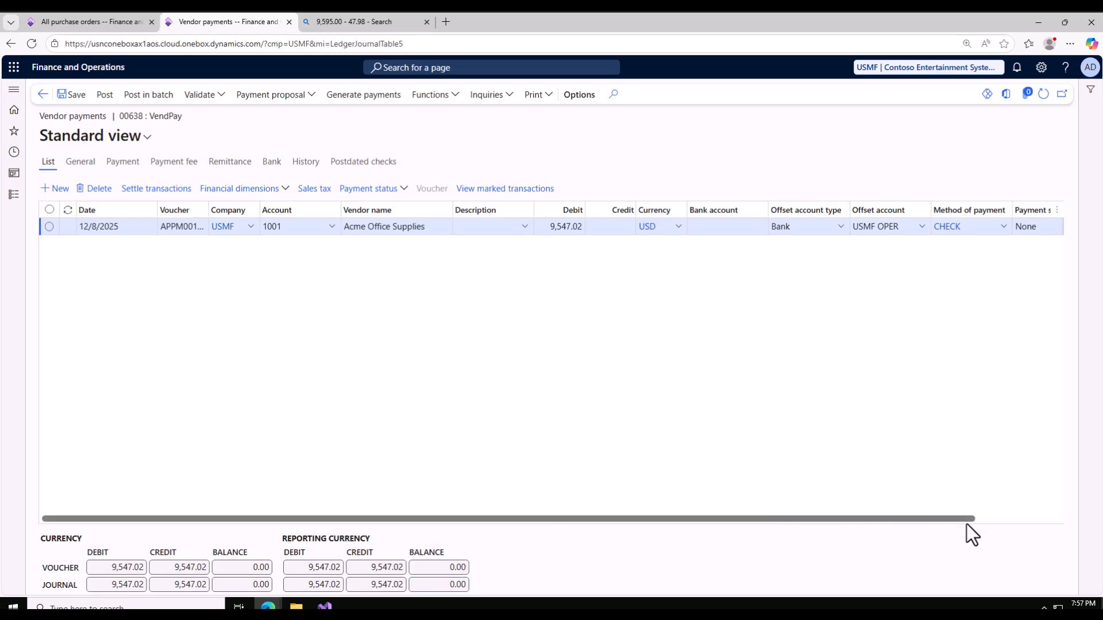
left_click_drag(957, 524, 984, 525)
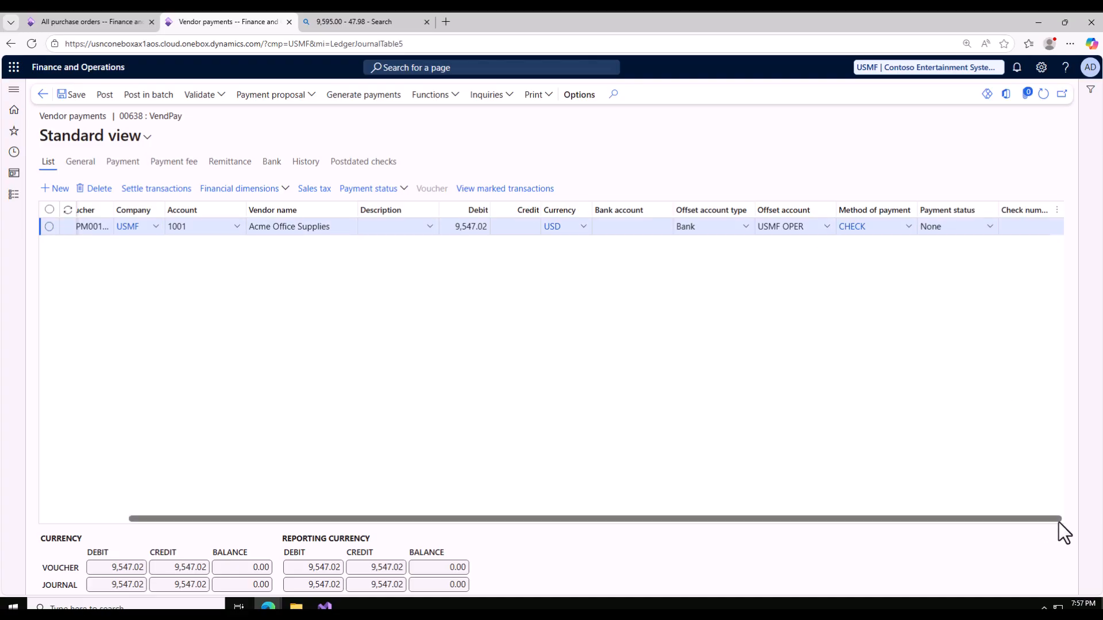
left_click(995, 226)
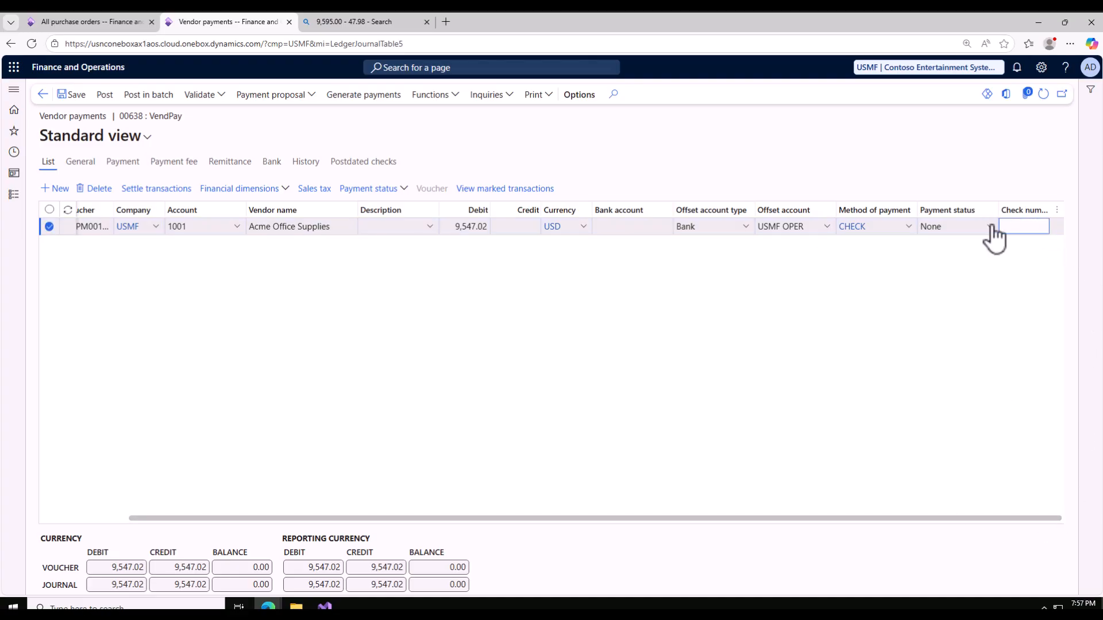
left_click(990, 227)
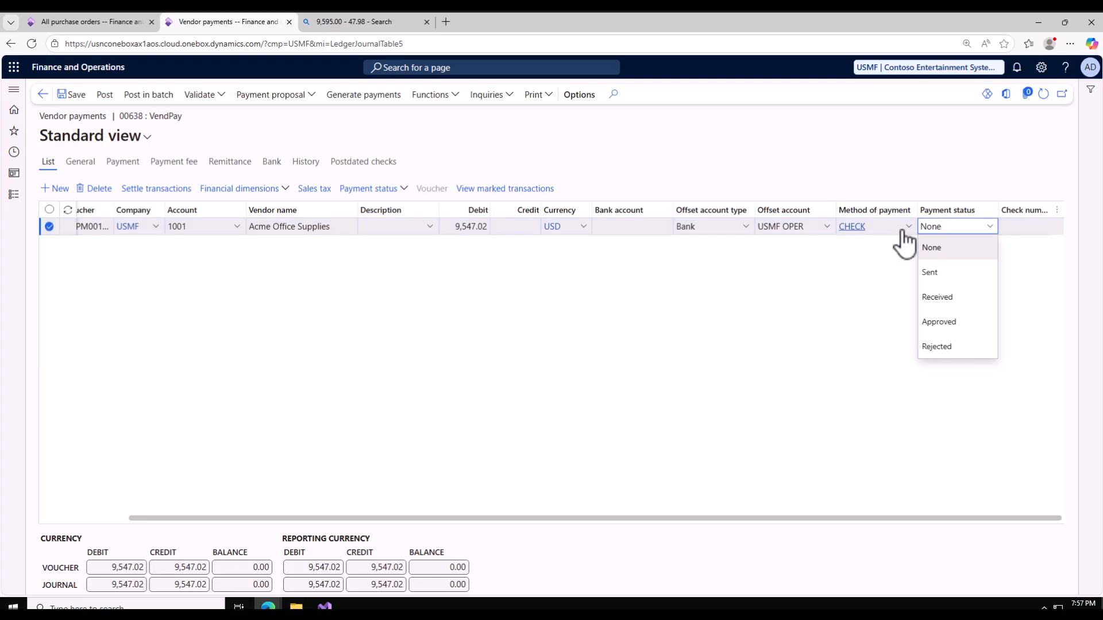
left_click(856, 279)
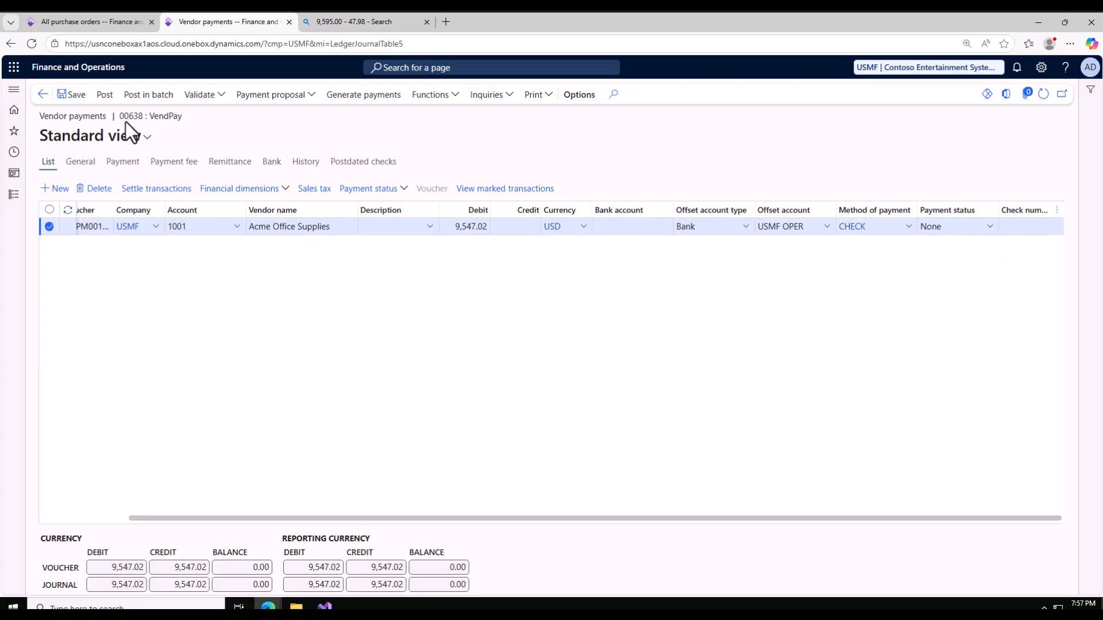
Validate the vendor payment journal, dismiss the messages and try to post it with the CHECK method of payment.
left_click(204, 97)
left_click(208, 113)
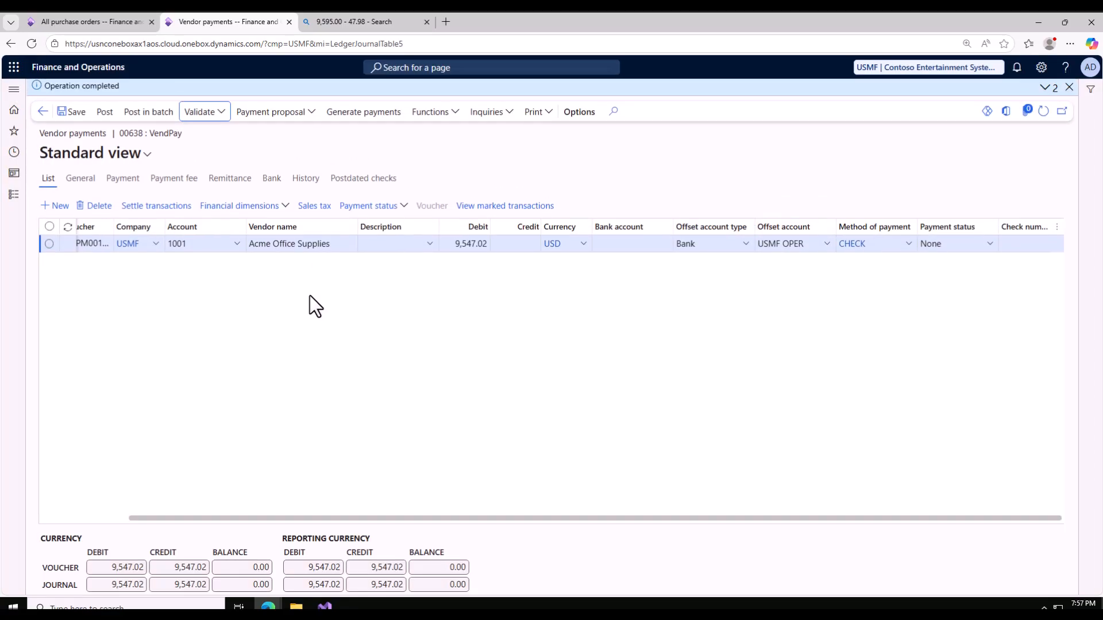
left_click(1050, 86)
left_click(1068, 88)
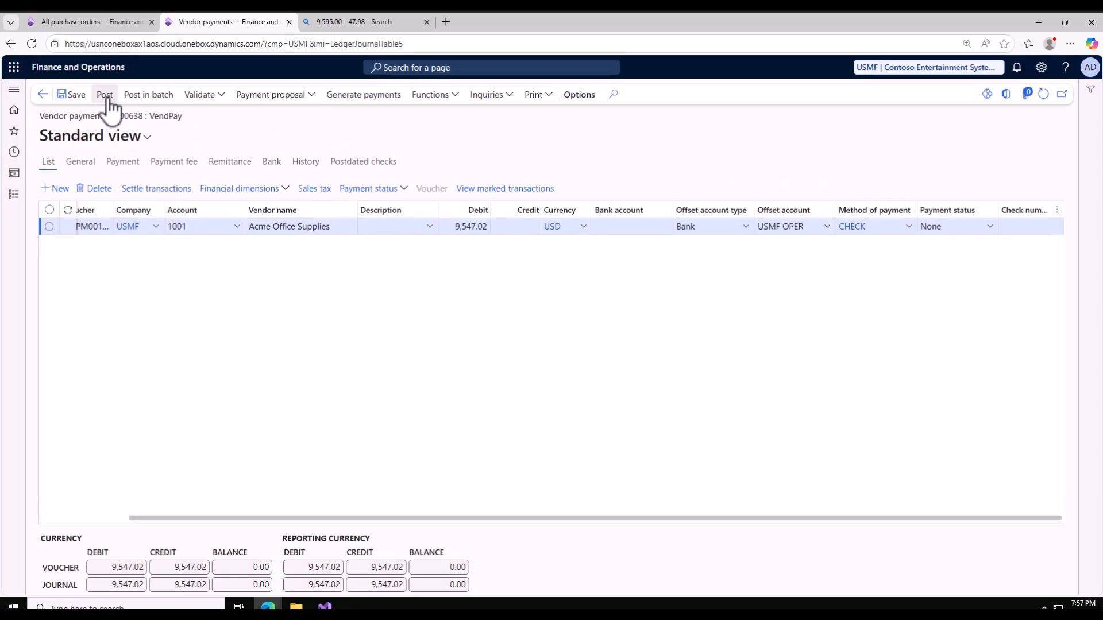
left_click(106, 96)
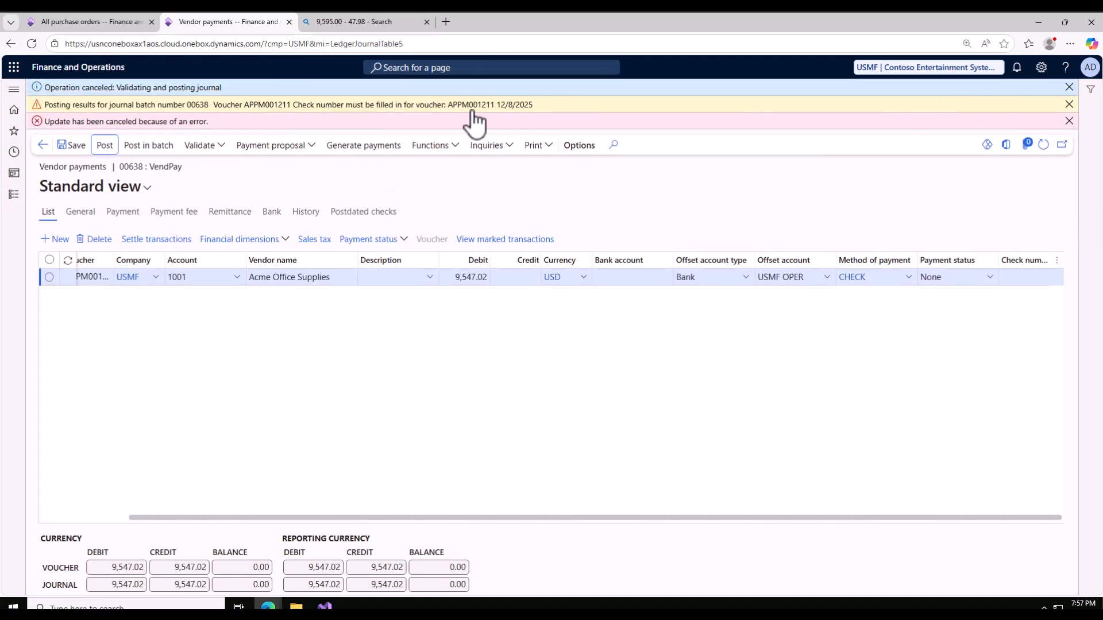
Inspect the payment line's check number field and available methods of payment, and dismiss the posting messages.
left_click(1024, 281)
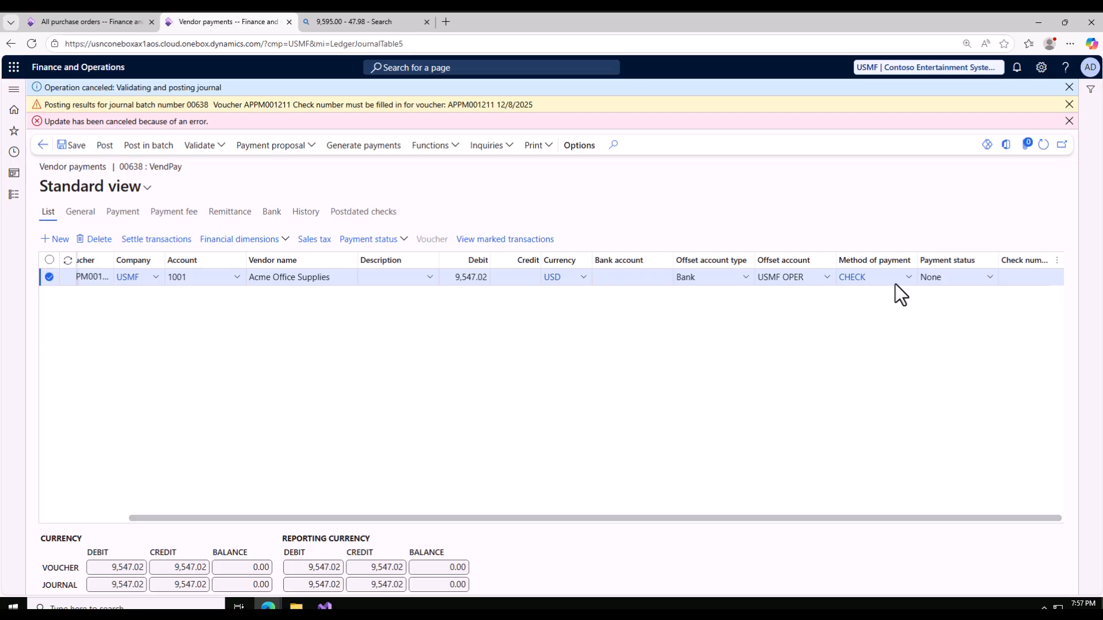
left_click(908, 277)
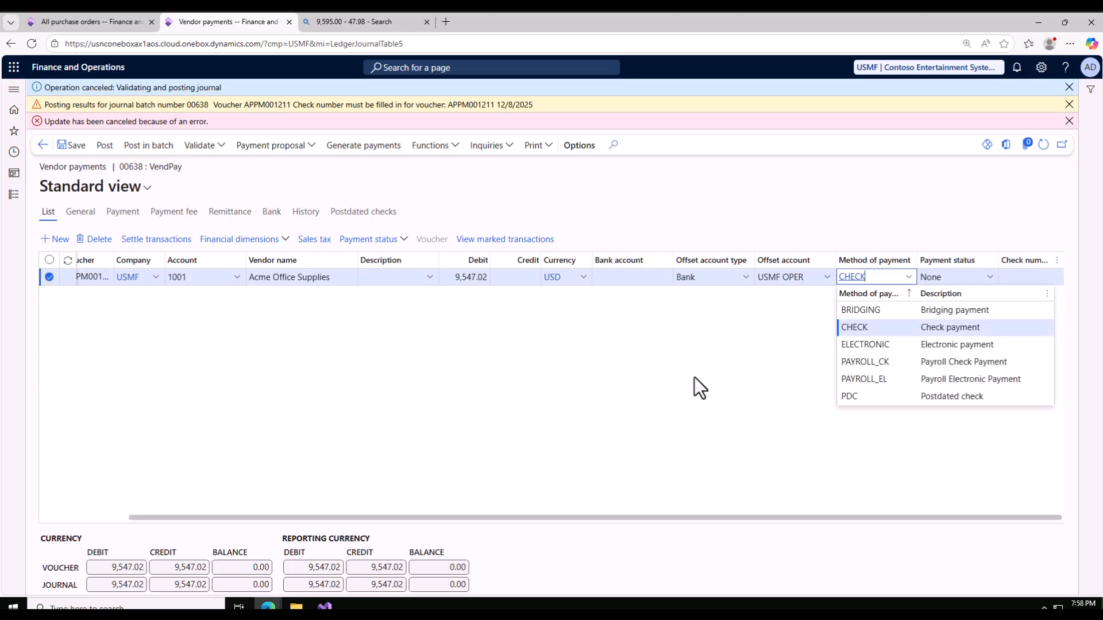
left_click(909, 278)
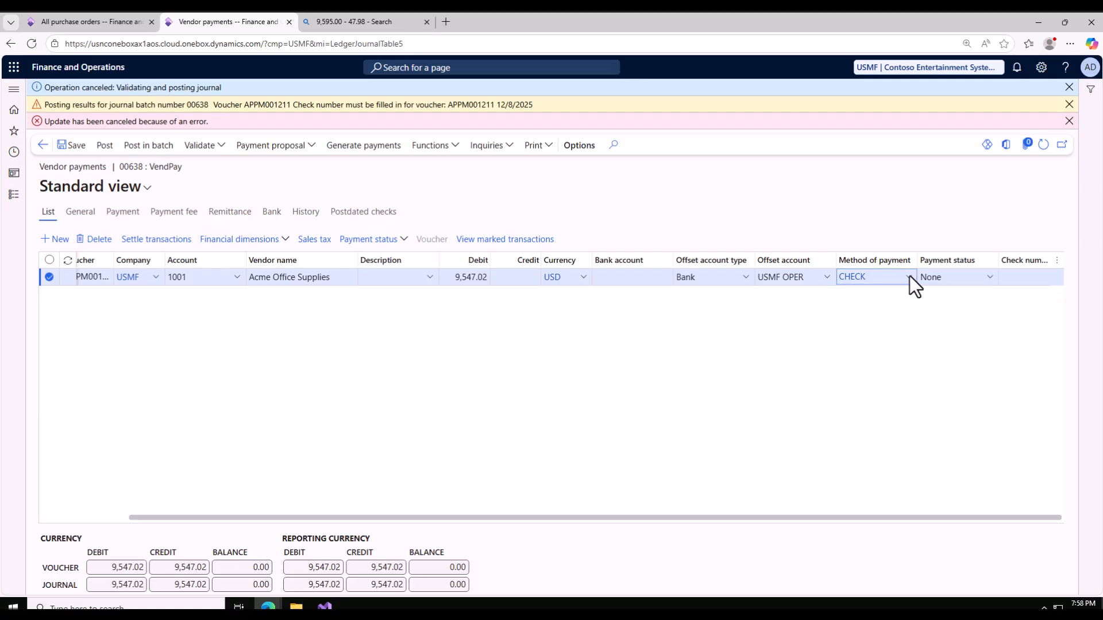
left_click(982, 276)
left_click(1050, 308)
left_click(1032, 278)
left_click(1068, 120)
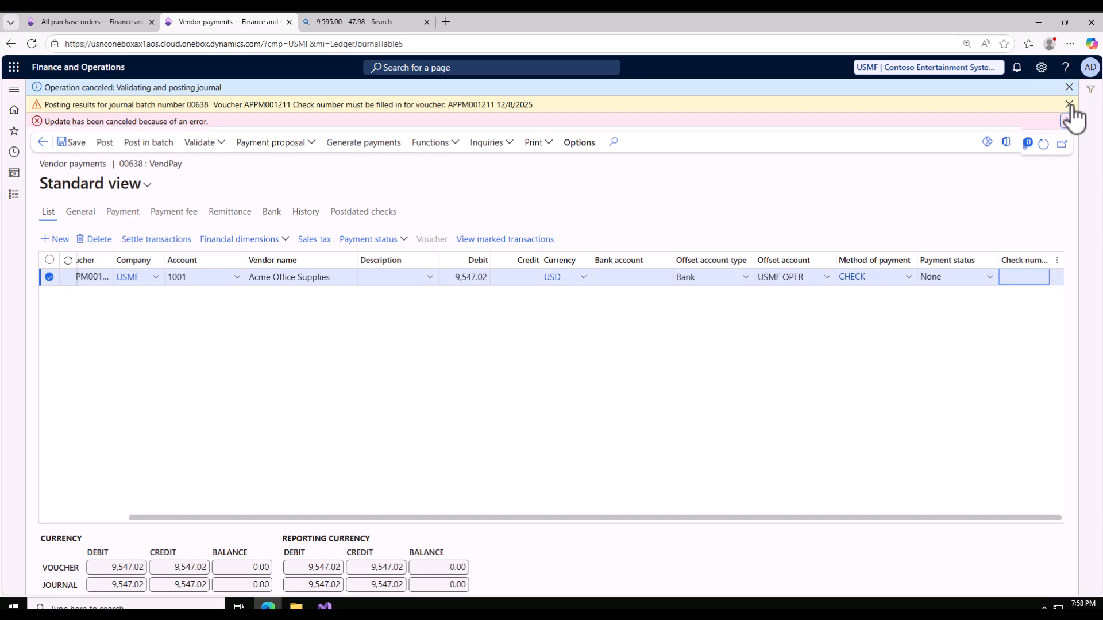
left_click(1068, 88)
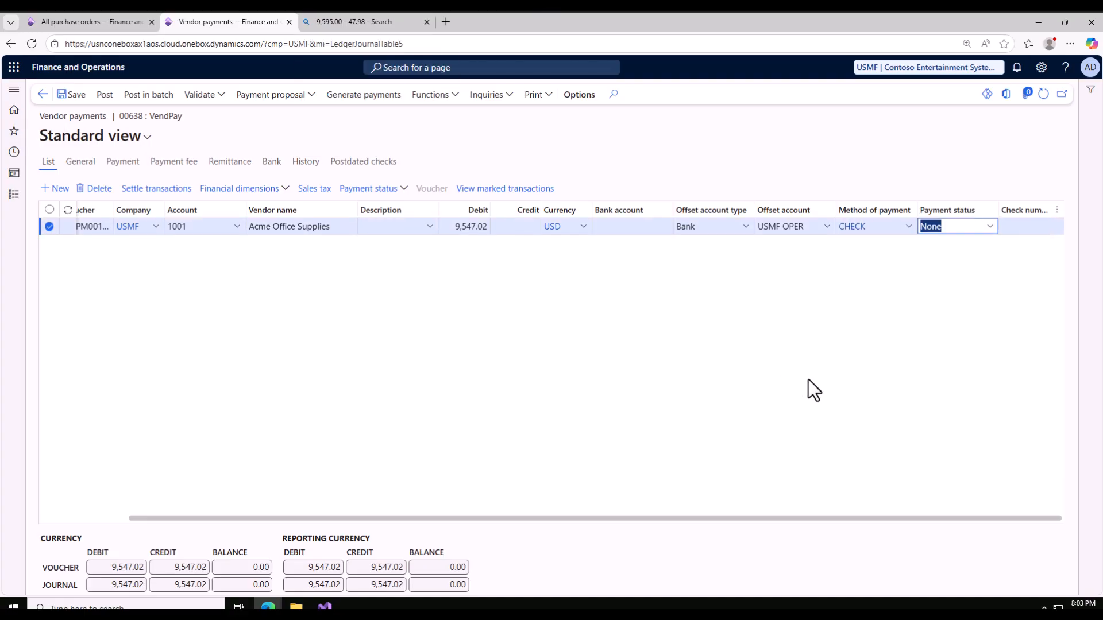
Set the payment line's method of payment to ELECTRONIC and post the journal.
left_click(910, 228)
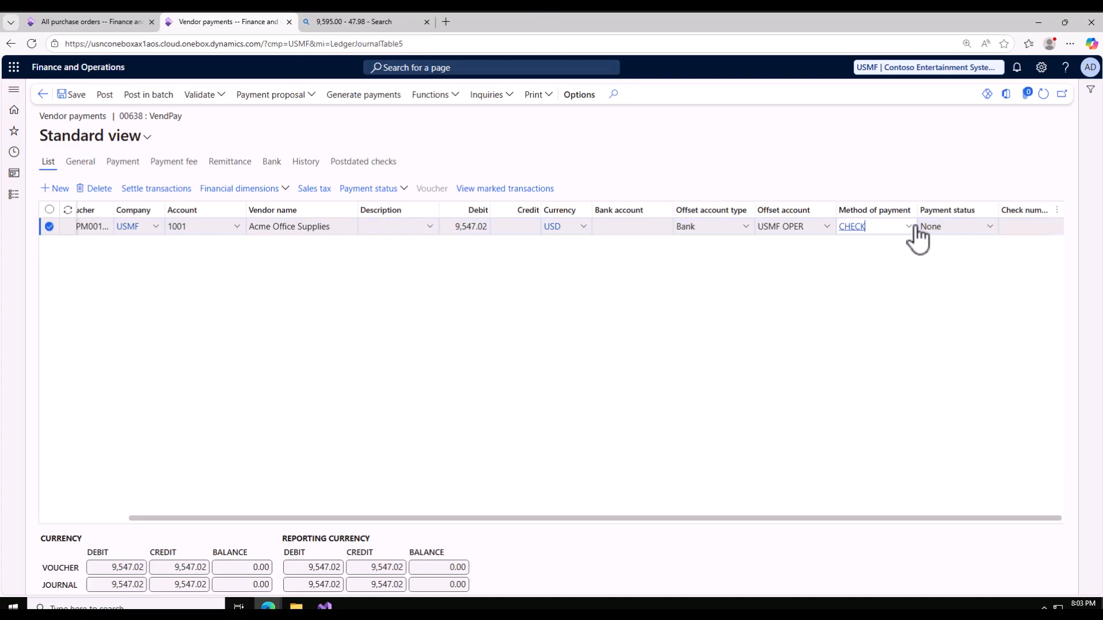
left_click(867, 294)
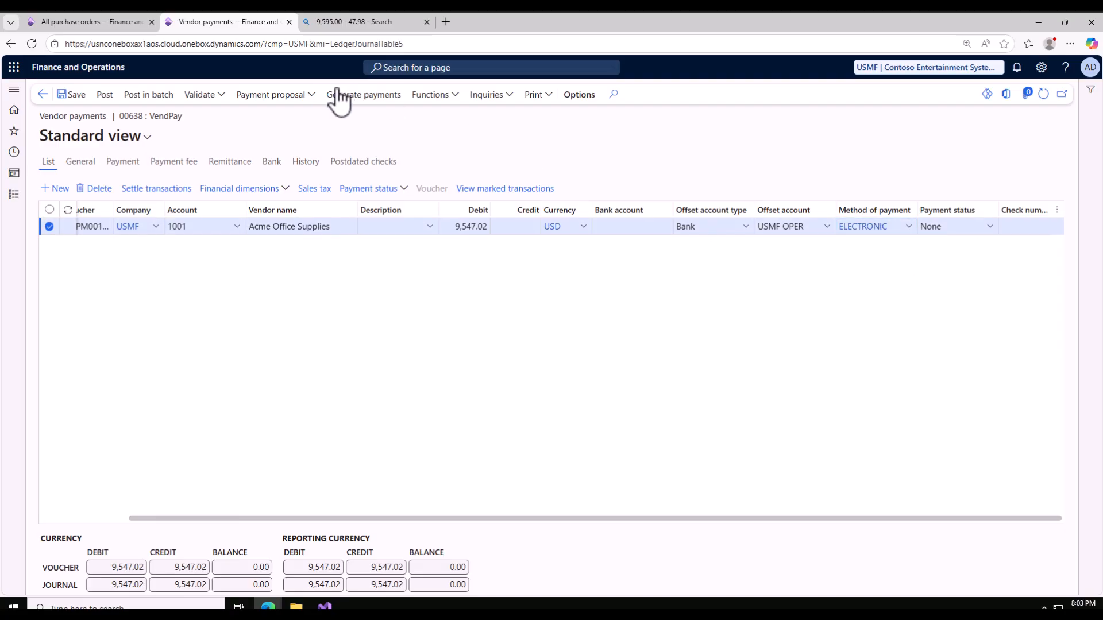
left_click(104, 95)
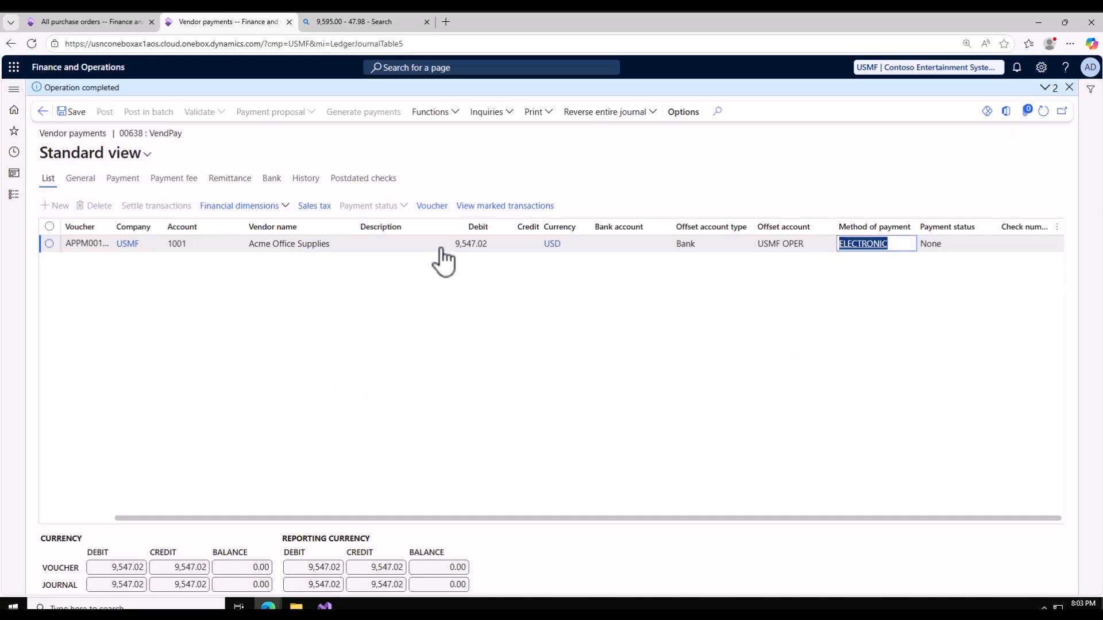
Open the posted payment's voucher and examine its ledger accounts, amounts, posting types and vendor details.
left_click_drag(468, 235, 309, 211)
left_click(442, 210)
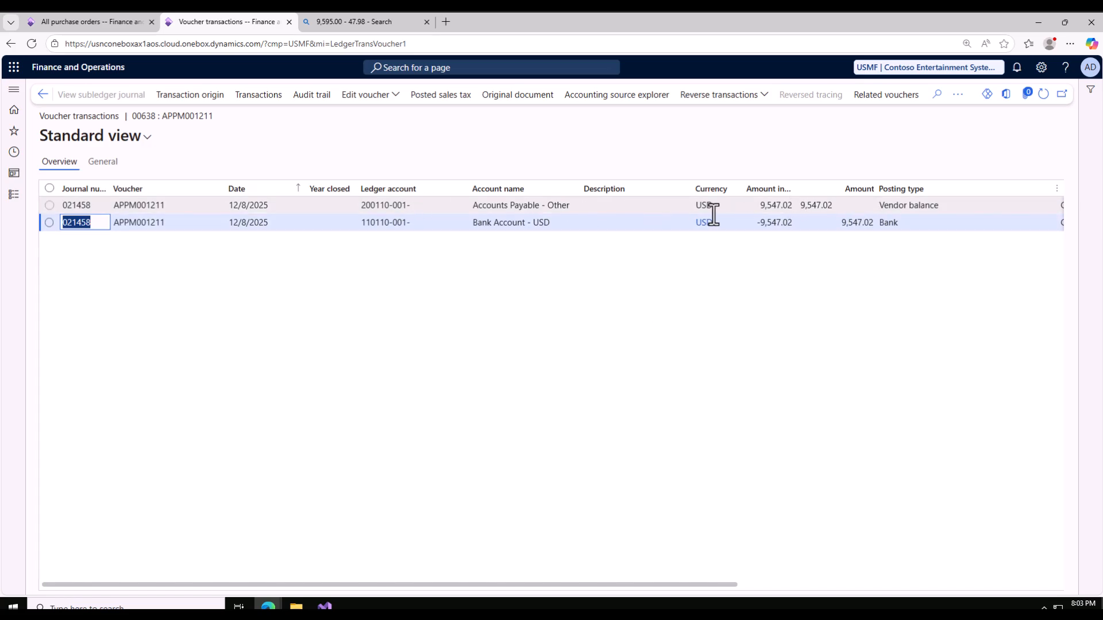
left_click(814, 206)
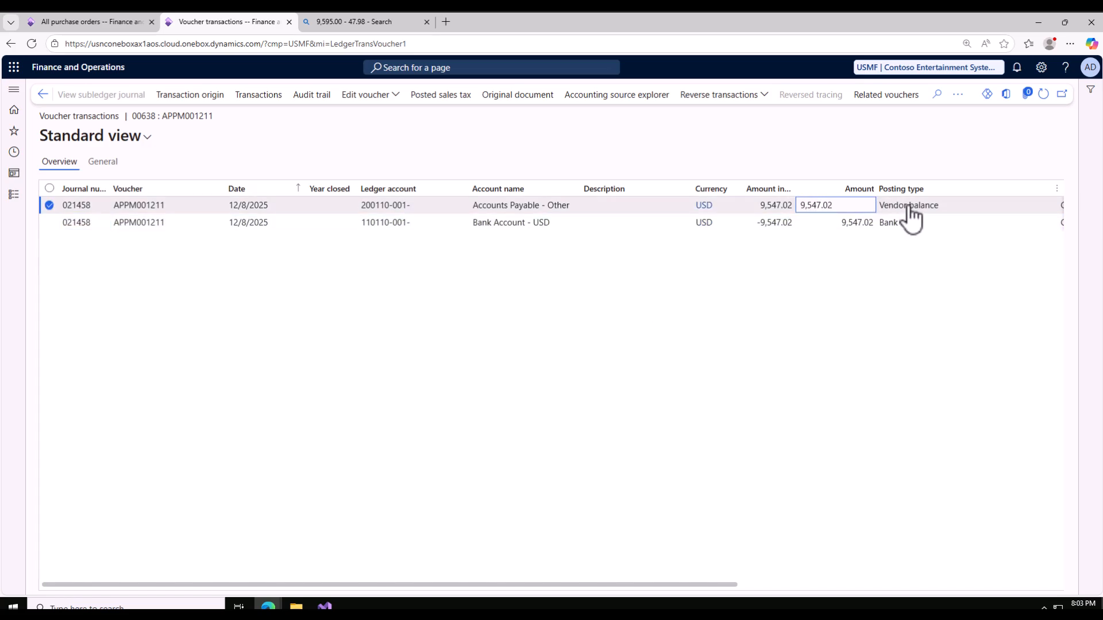
left_click(897, 210)
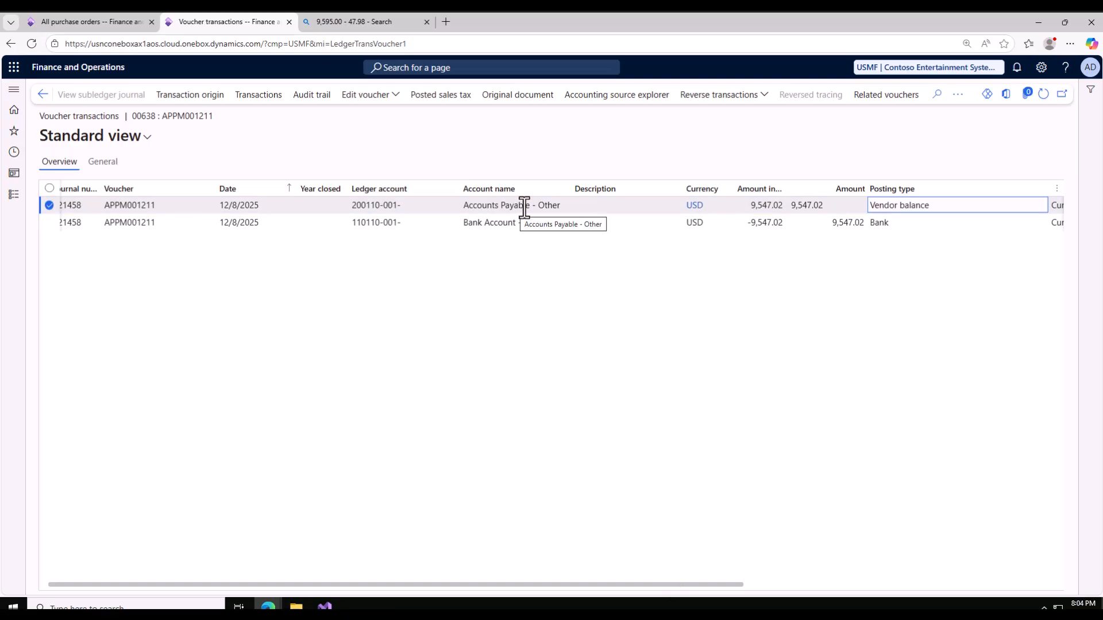
left_click(836, 222)
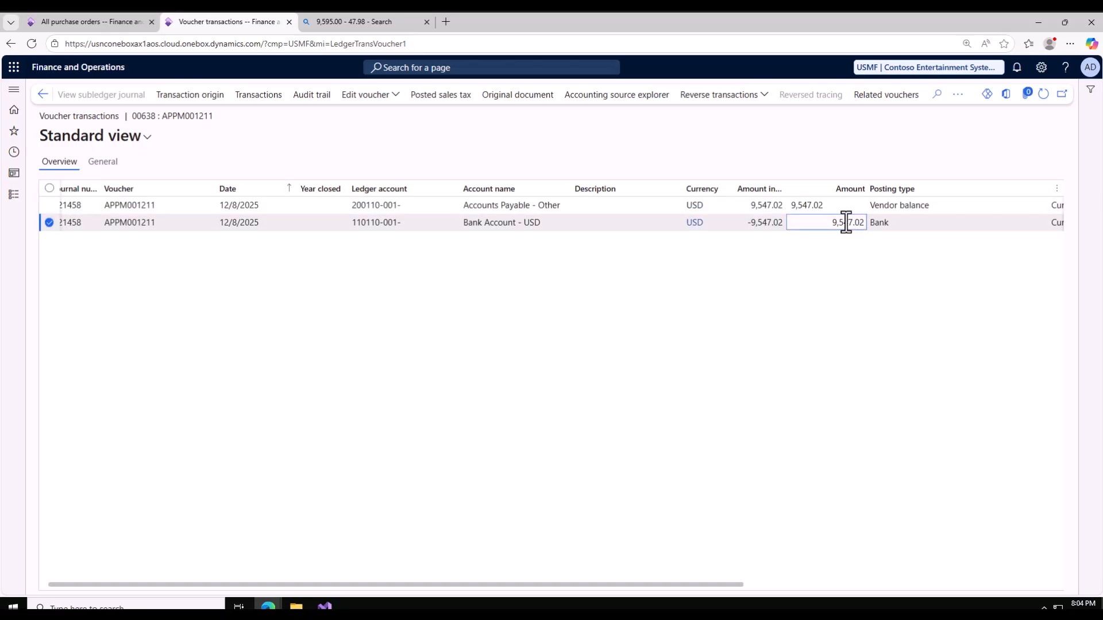
left_click(766, 205)
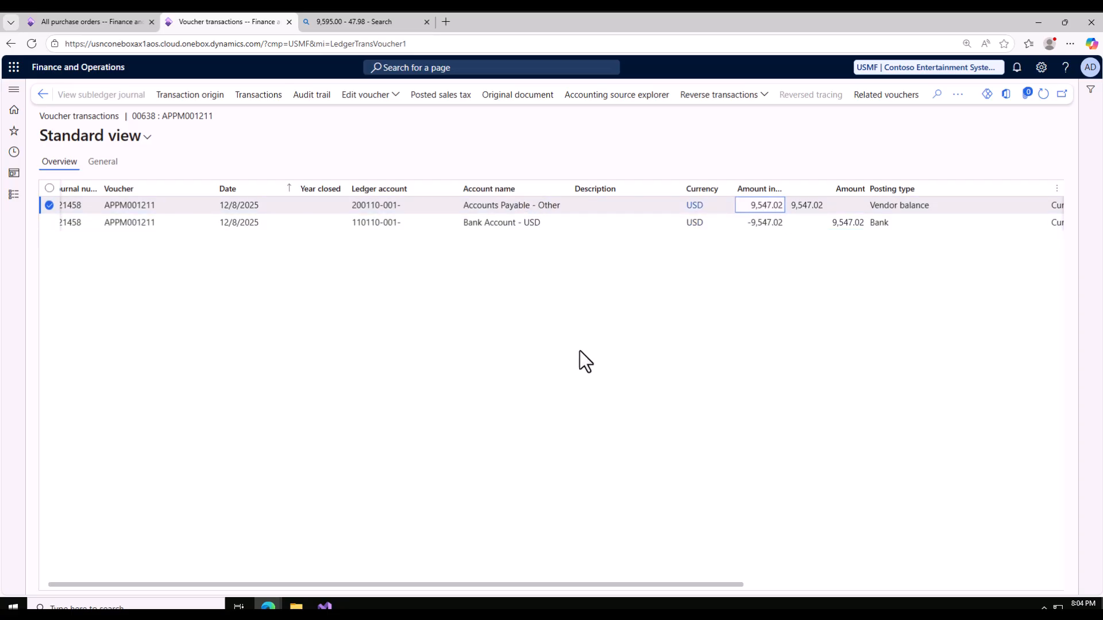
left_click_drag(649, 584, 905, 585)
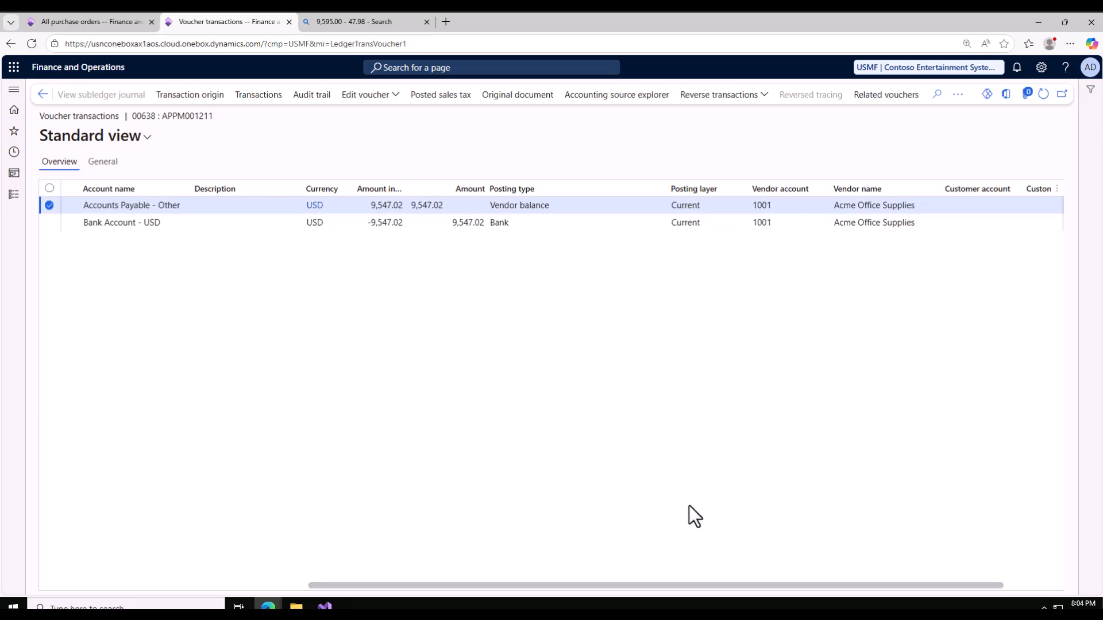
Open the payment voucher's transaction origin, examine its account types and source tables, widen the Voucher column, and return to the voucher.
left_click_drag(604, 585, 225, 530)
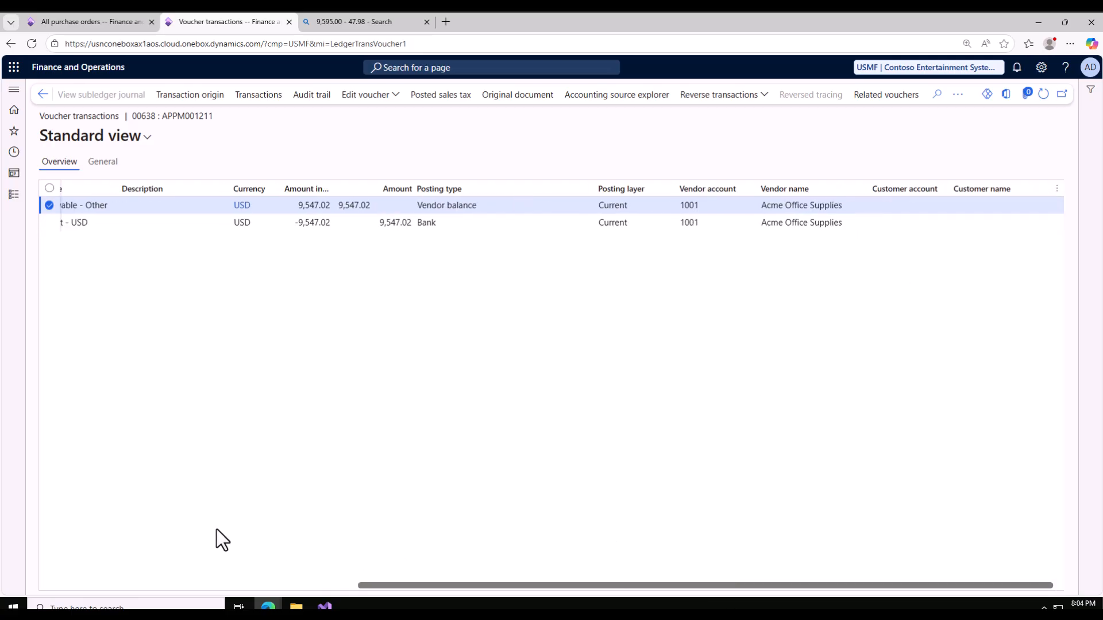
left_click(202, 105)
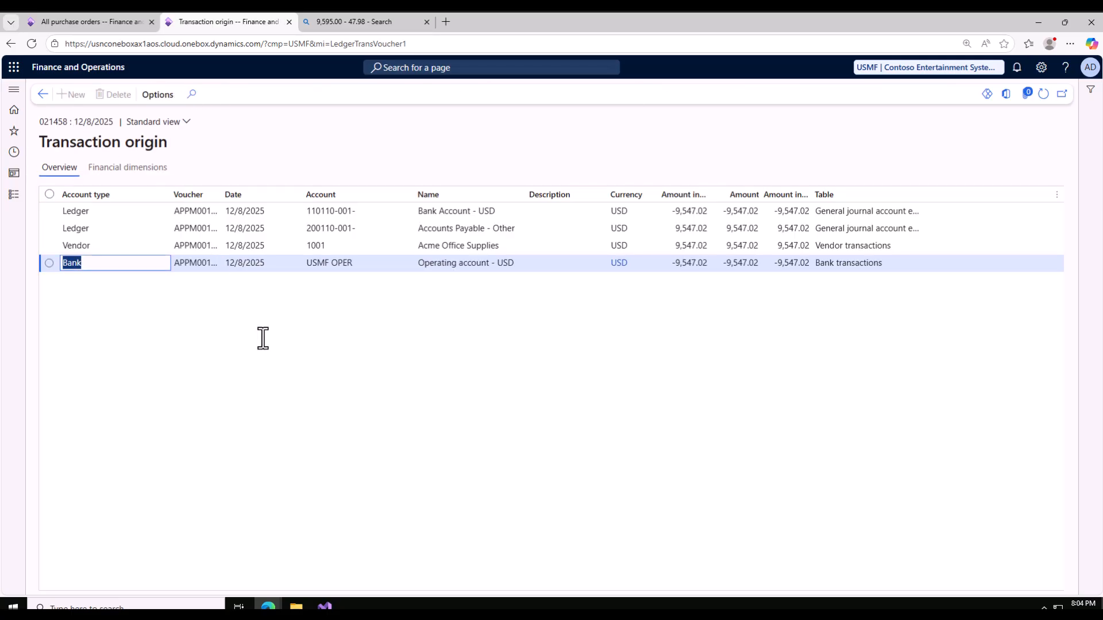
left_click(908, 213)
left_click_drag(876, 212, 926, 219)
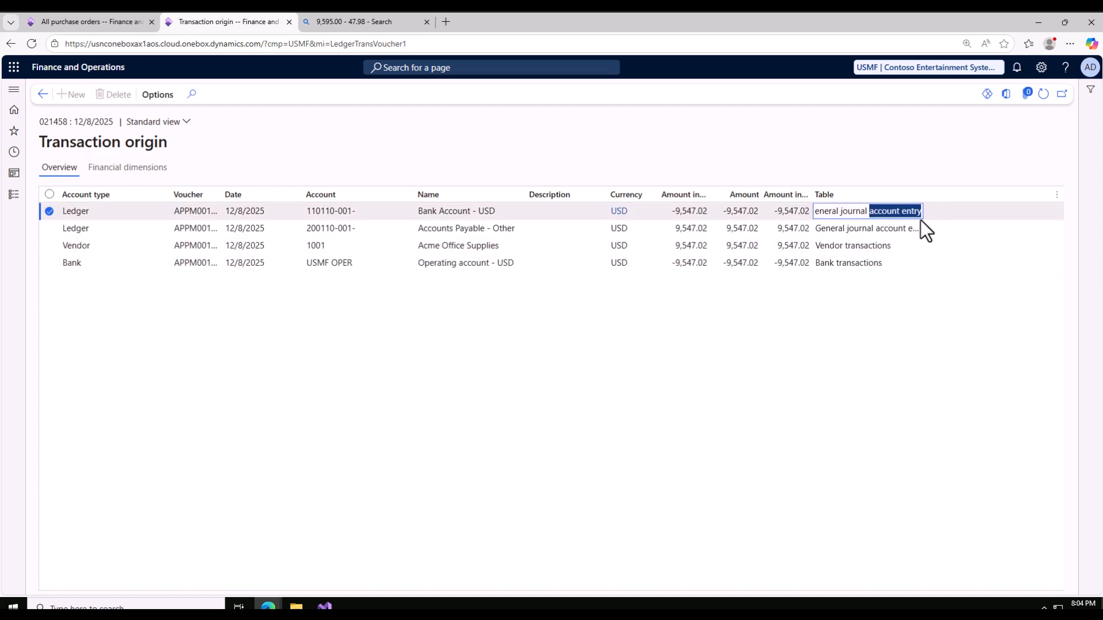
left_click(891, 226)
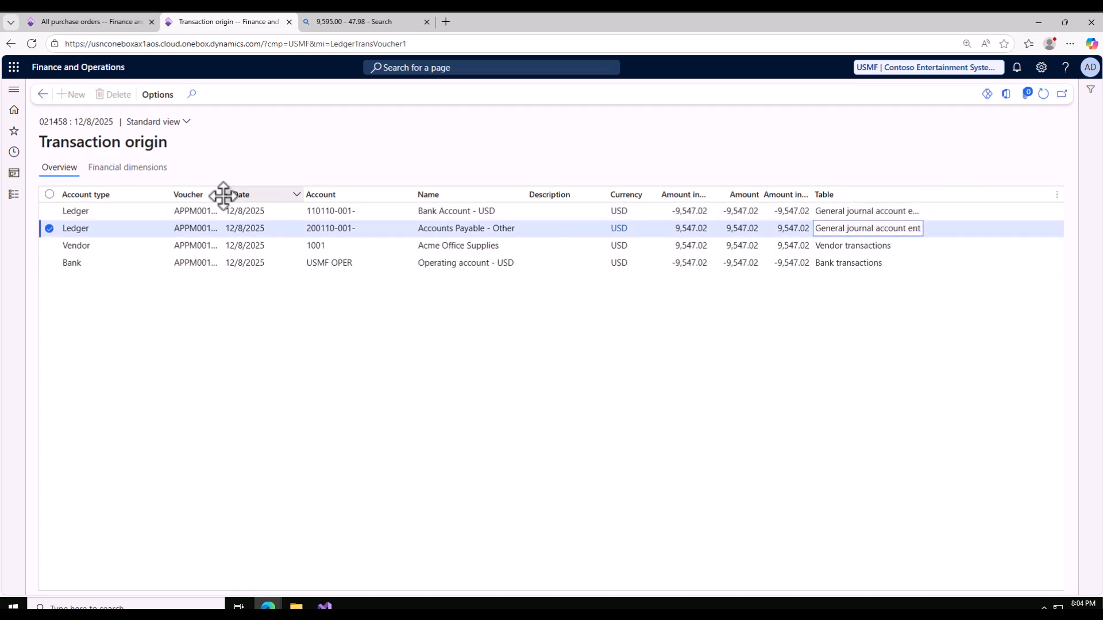
left_click_drag(221, 196, 302, 225)
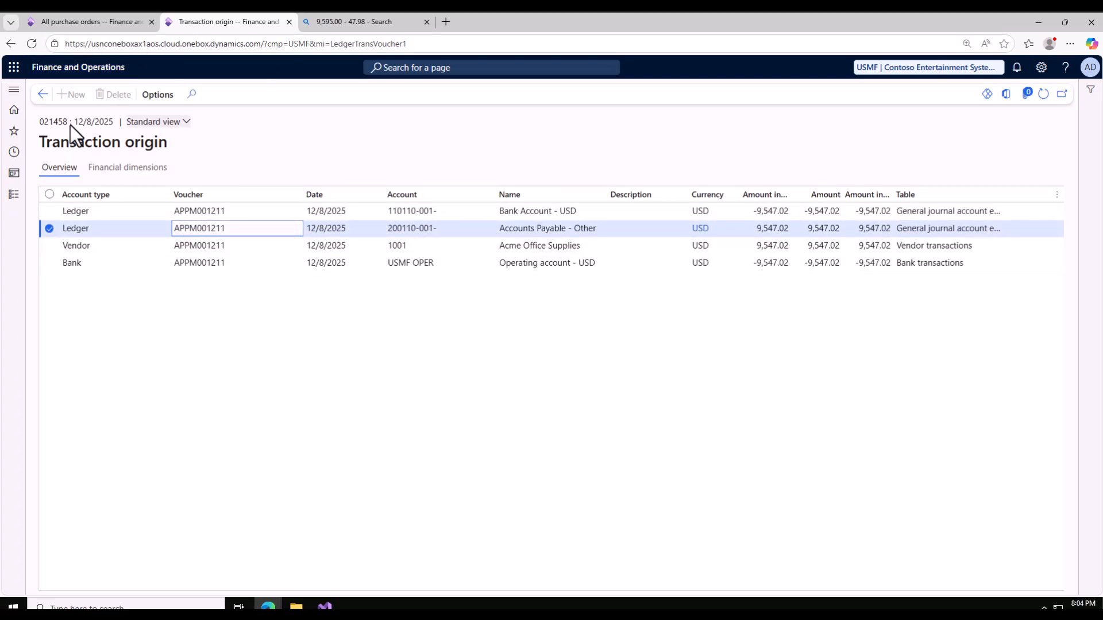
left_click(43, 95)
Return to the purchase order, dismiss its totals, and open the Acme Office Supplies vendor record and its transactions from the order header.
left_click(74, 19)
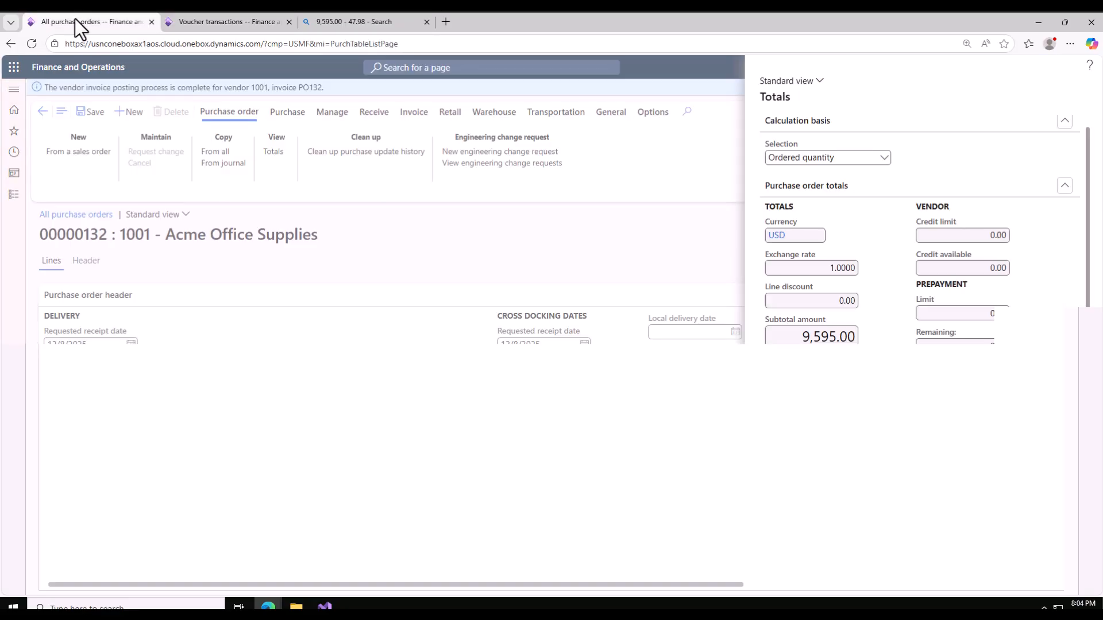
left_click(1075, 573)
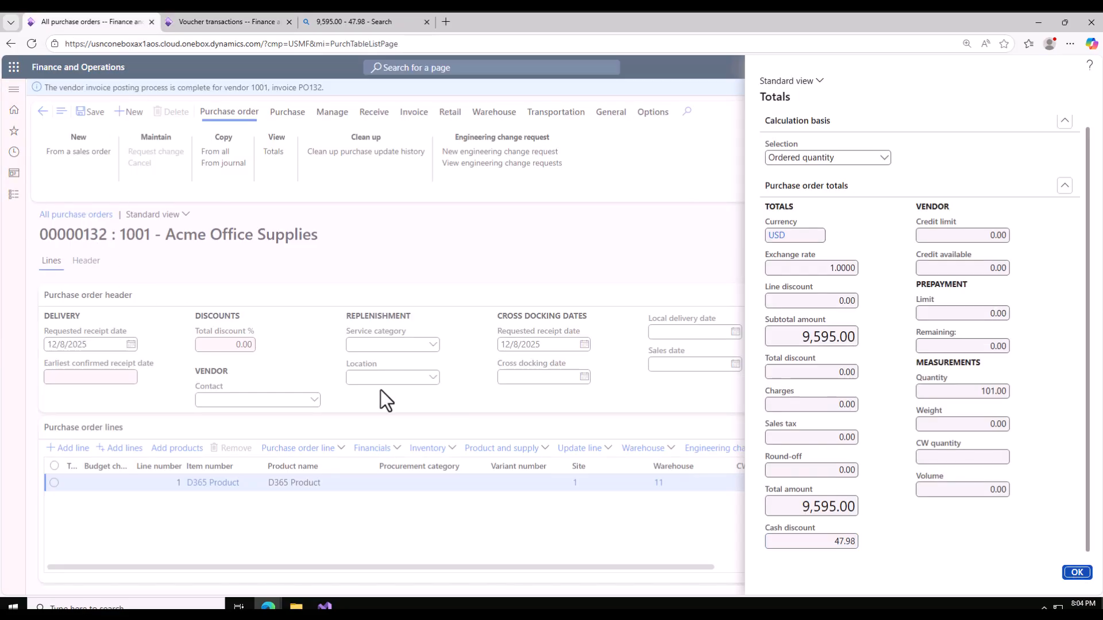
left_click(97, 263)
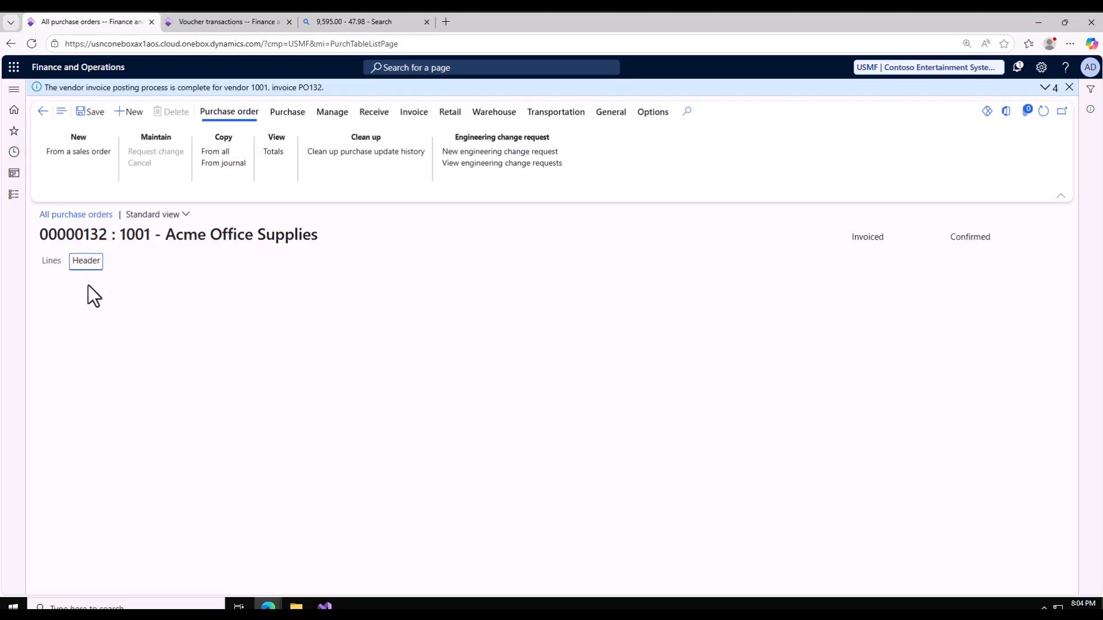
left_click(80, 346)
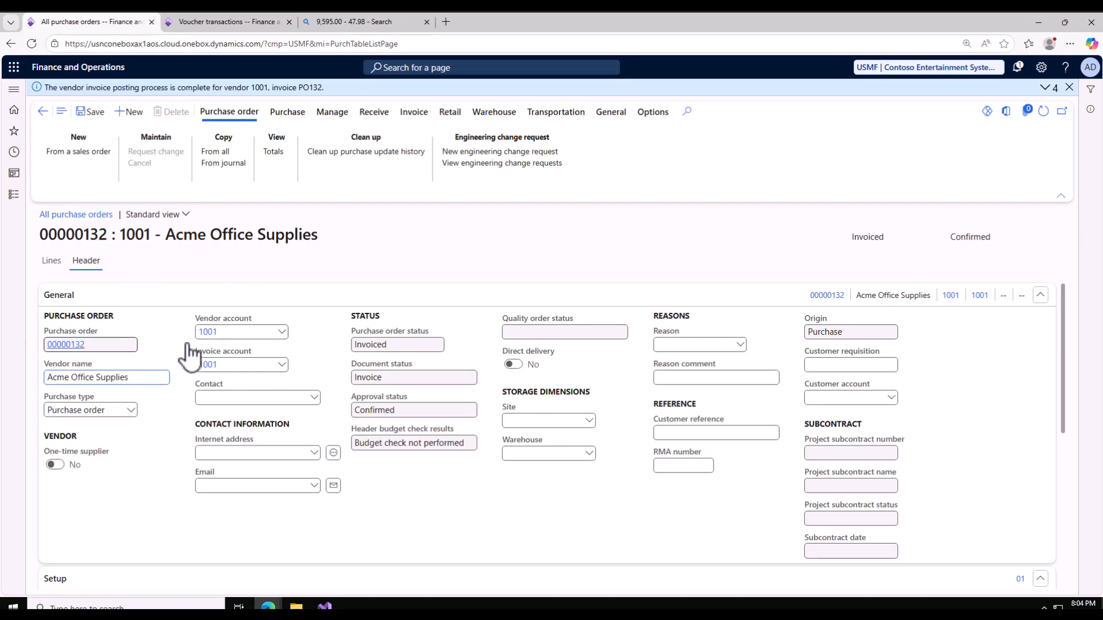
left_click(209, 331)
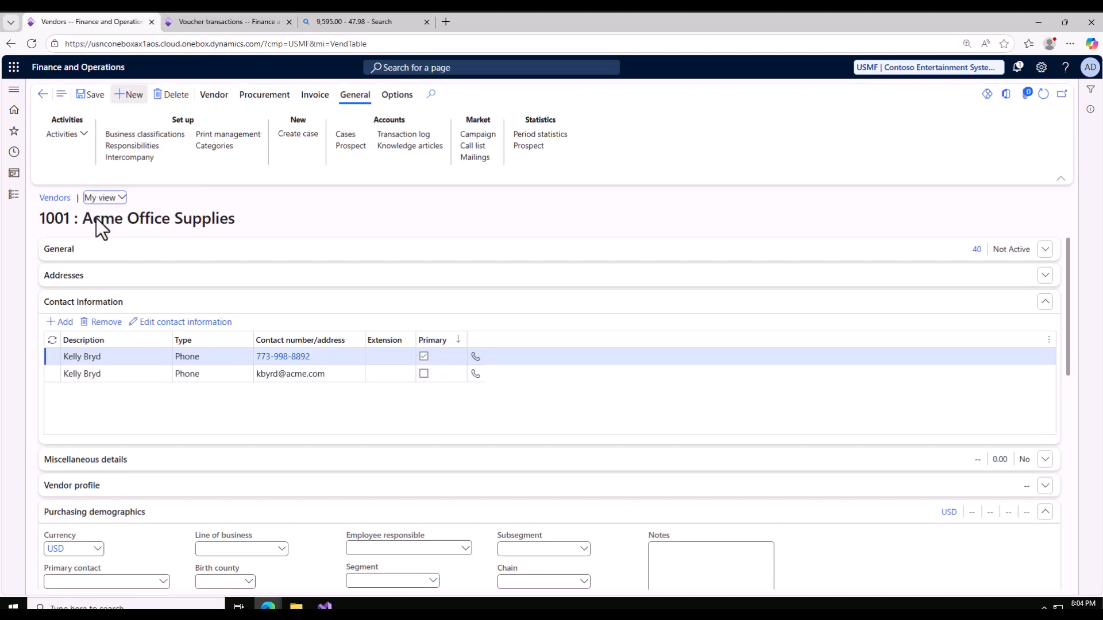
left_click(221, 98)
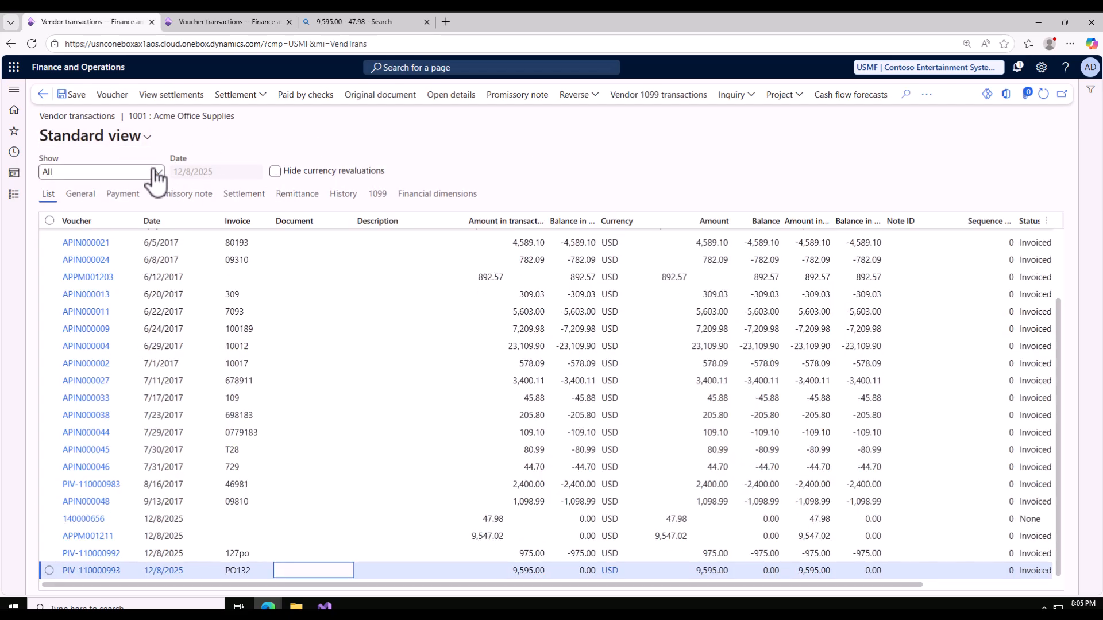
Show only Closed vendor transactions and examine the 12/8/2025 invoice, payment and cash discount entries with their amounts and balances.
left_click(158, 173)
left_click(103, 220)
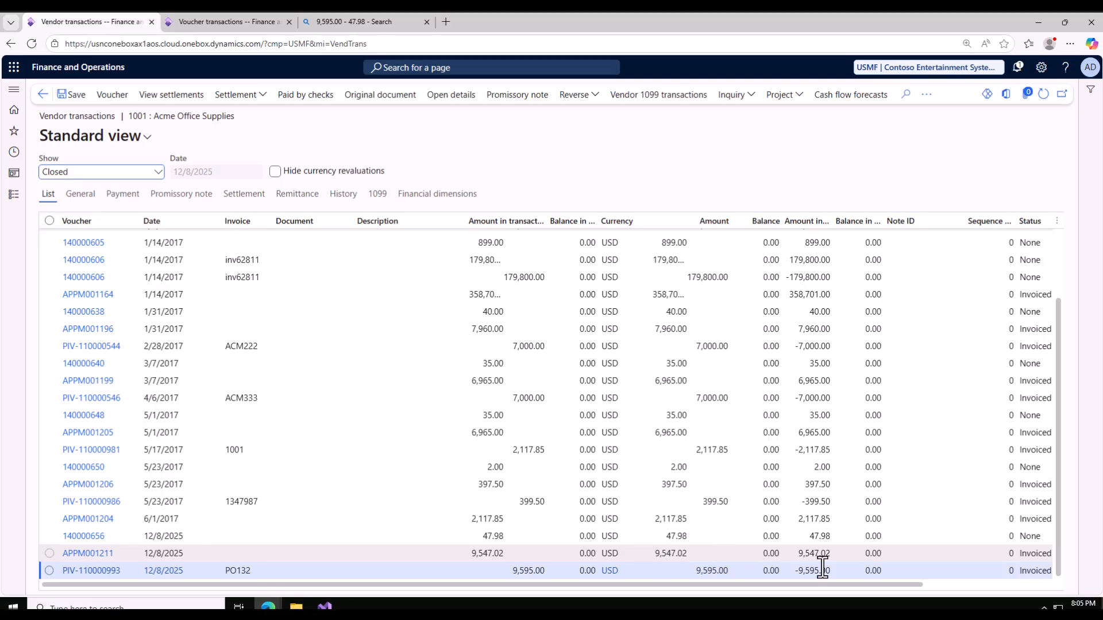
left_click(325, 550)
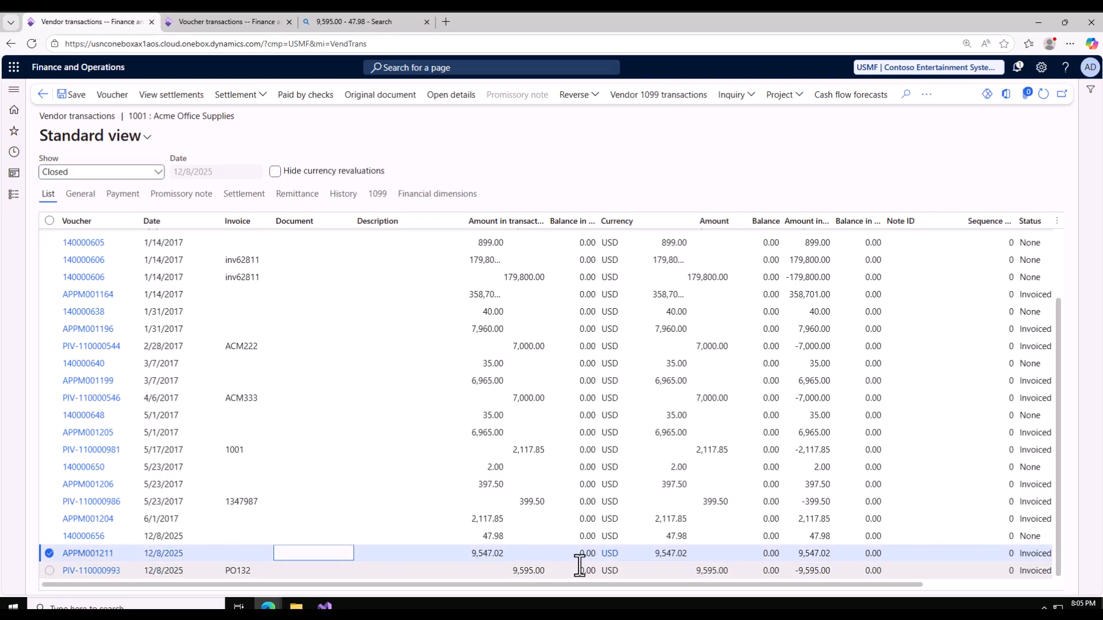
left_click(308, 535)
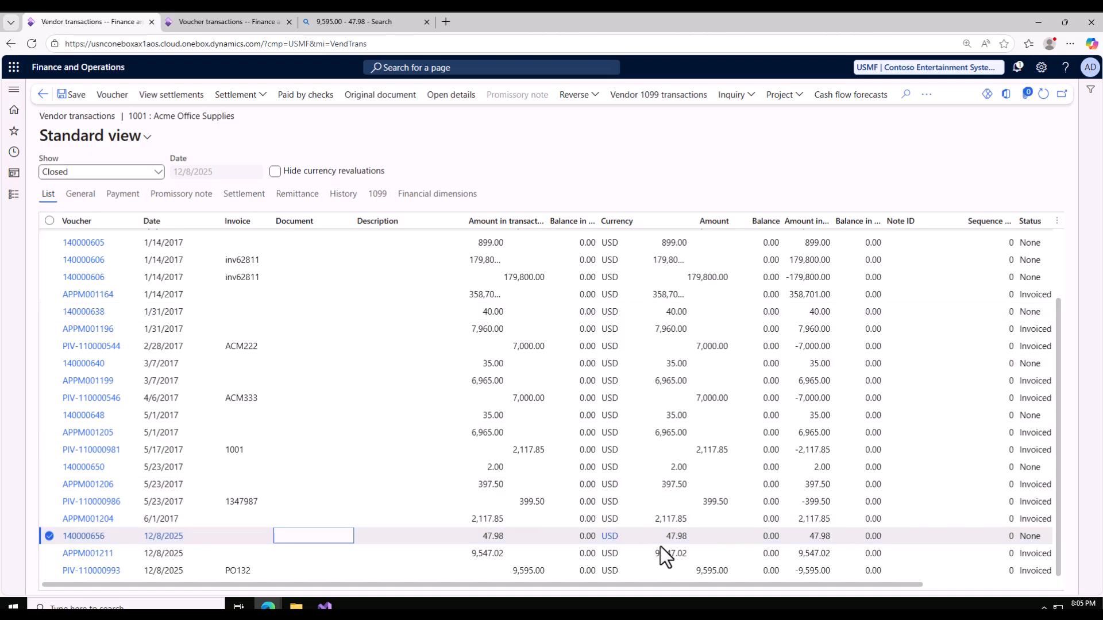
left_click_drag(868, 584, 1041, 585)
left_click_drag(912, 587, 748, 577)
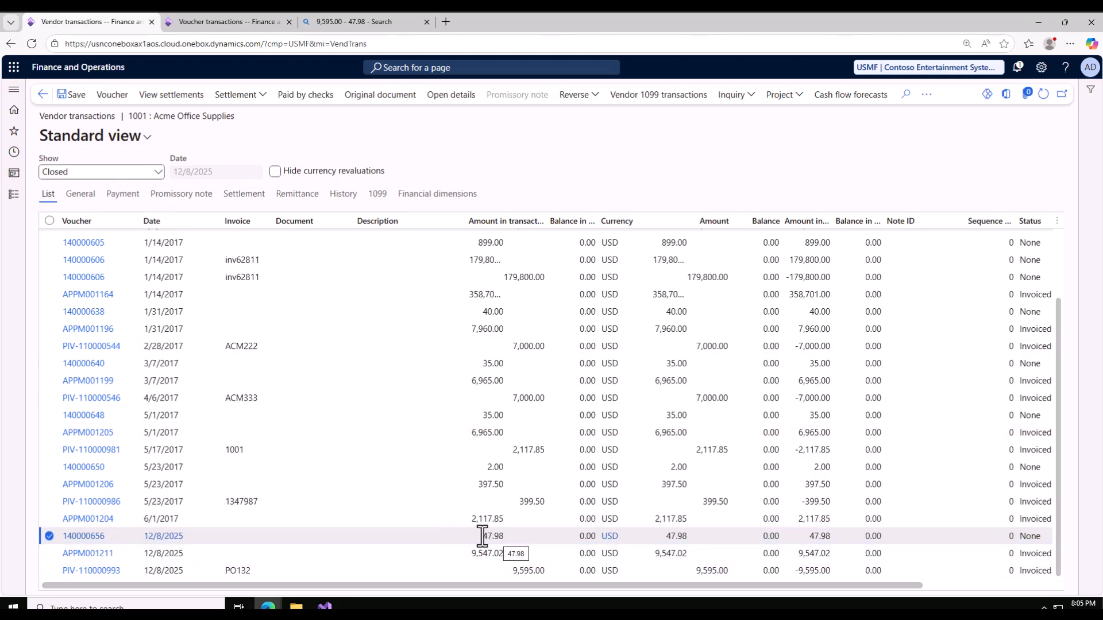
left_click(470, 570)
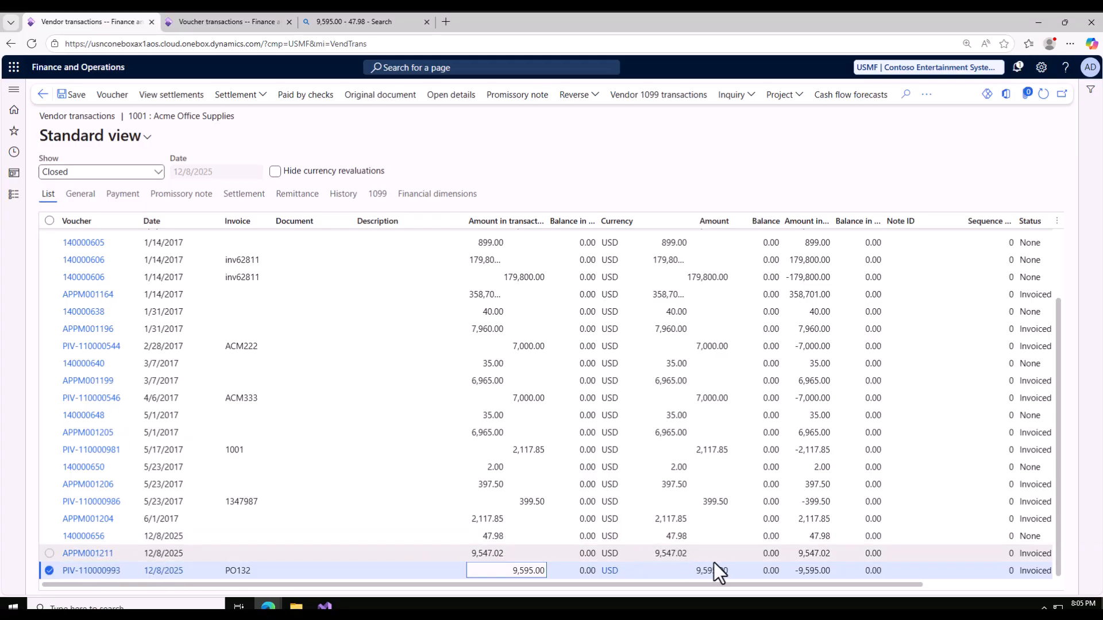
left_click(959, 585)
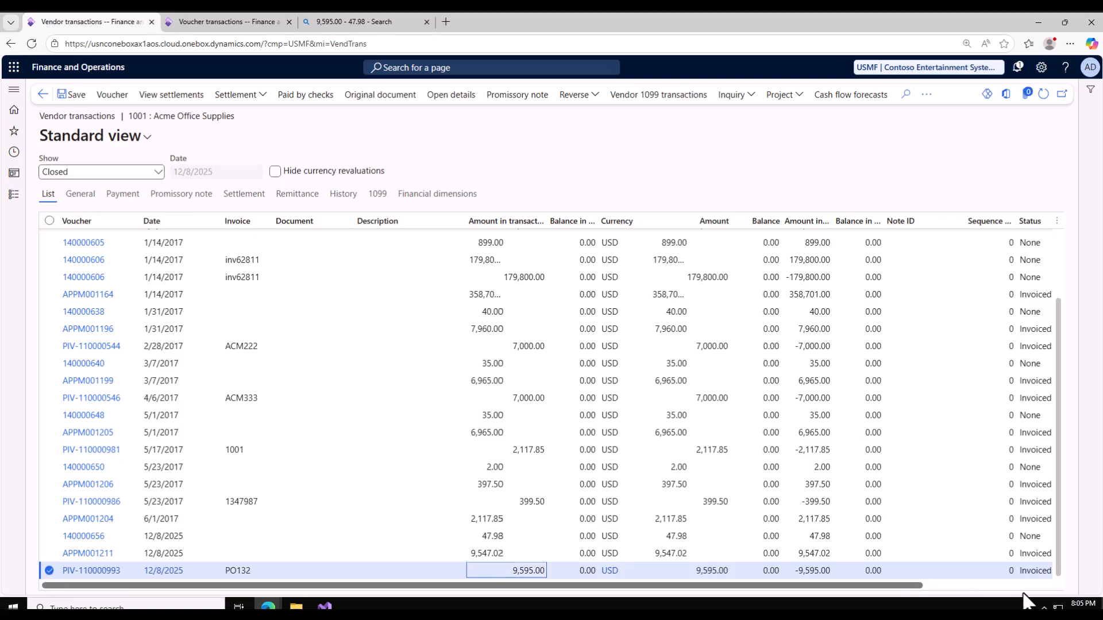
left_click_drag(959, 585, 468, 551)
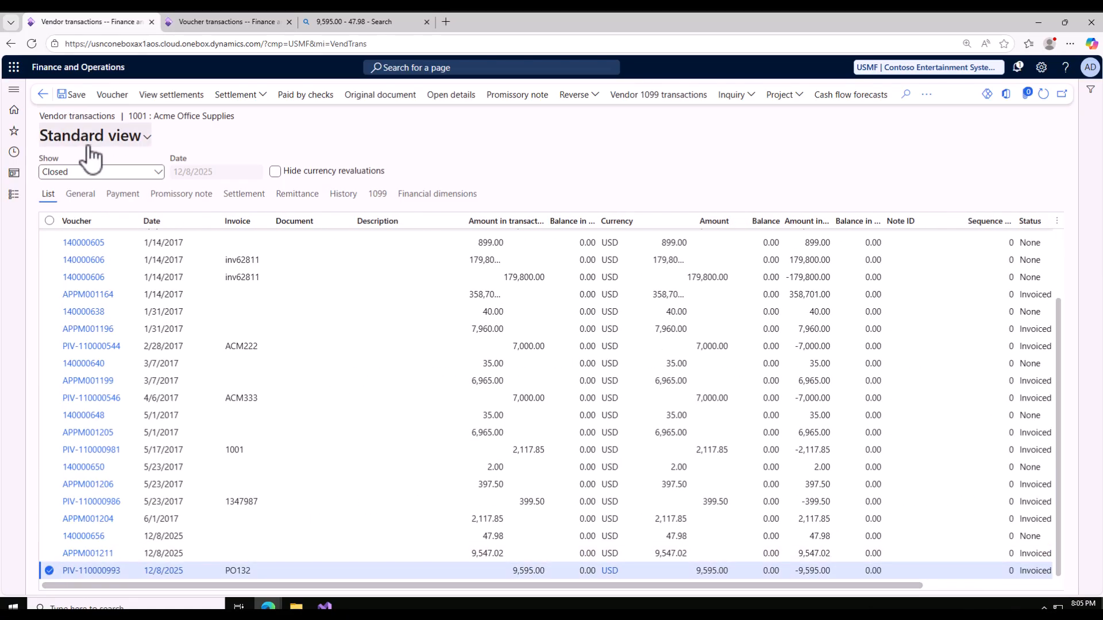
Review the general and payment details of invoice PO132, return to the transaction list, and switch back to the payment's voucher transactions.
left_click(80, 195)
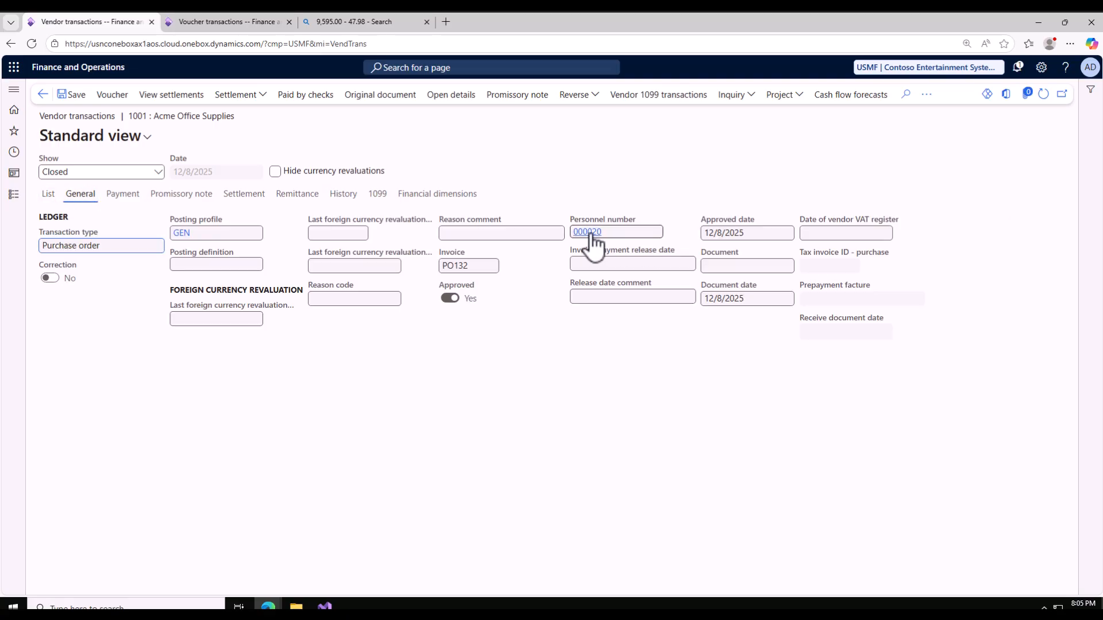
left_click(124, 196)
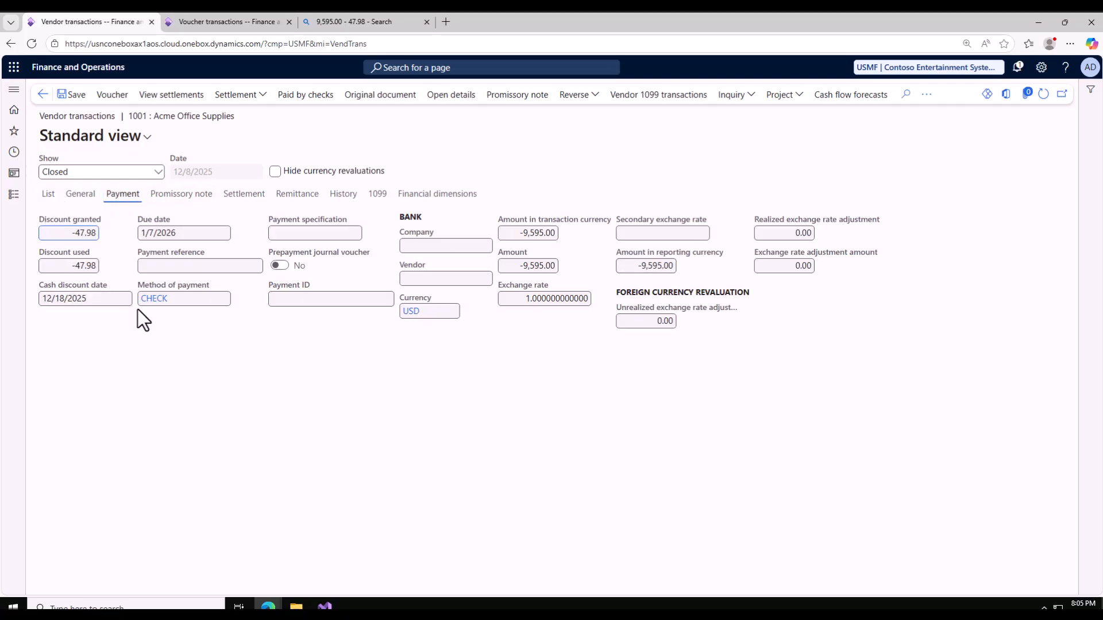
left_click(48, 196)
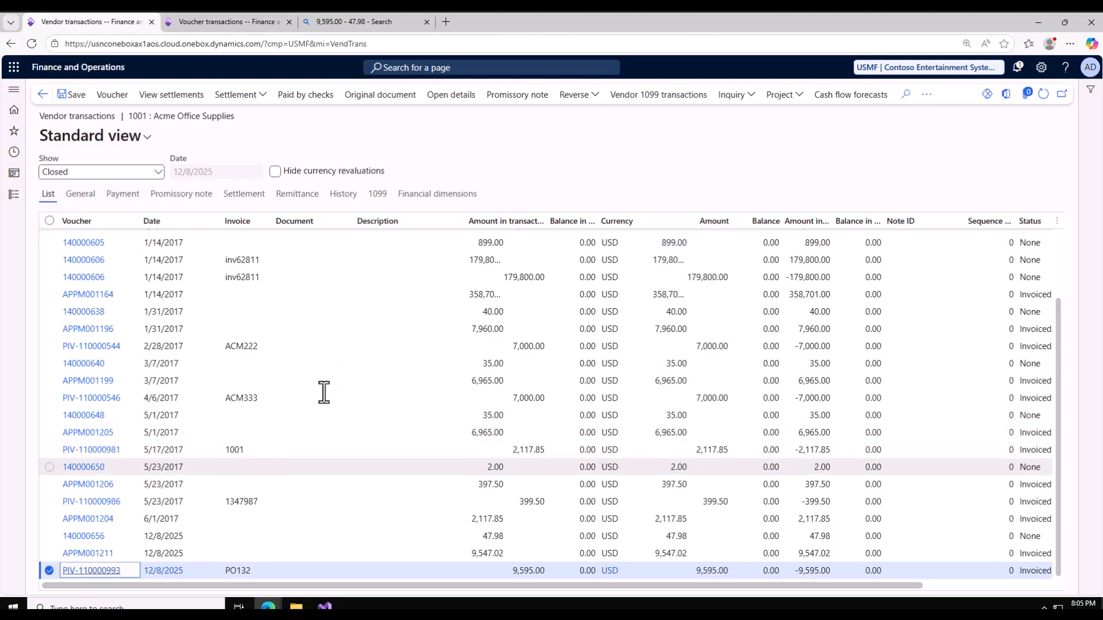
left_click(219, 21)
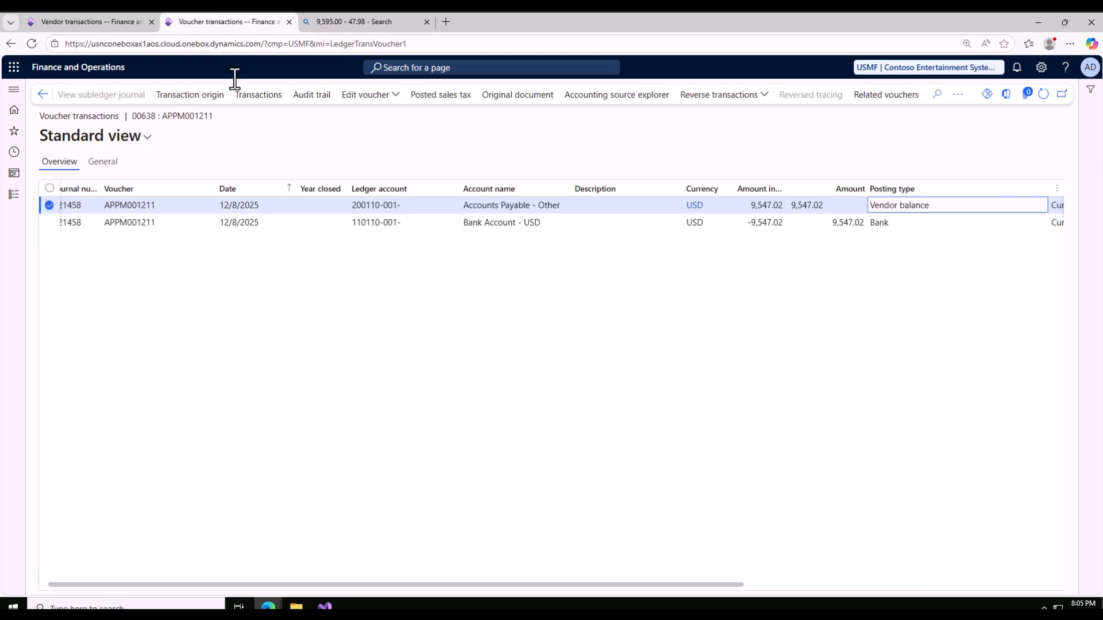